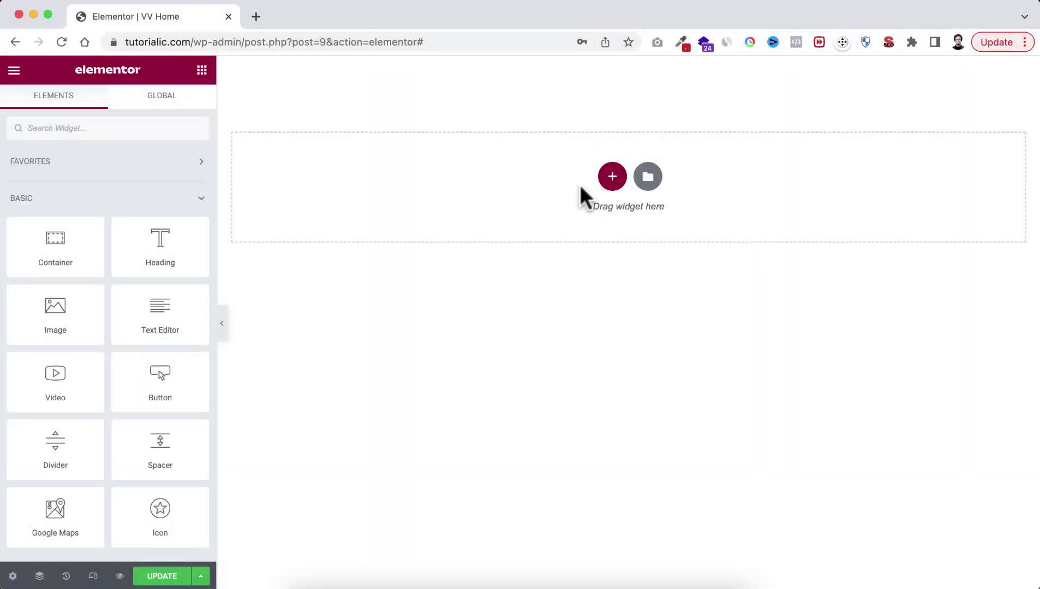
Add a new top container holding an Image widget with the red-sweater photo from the Media Library.
click(611, 177)
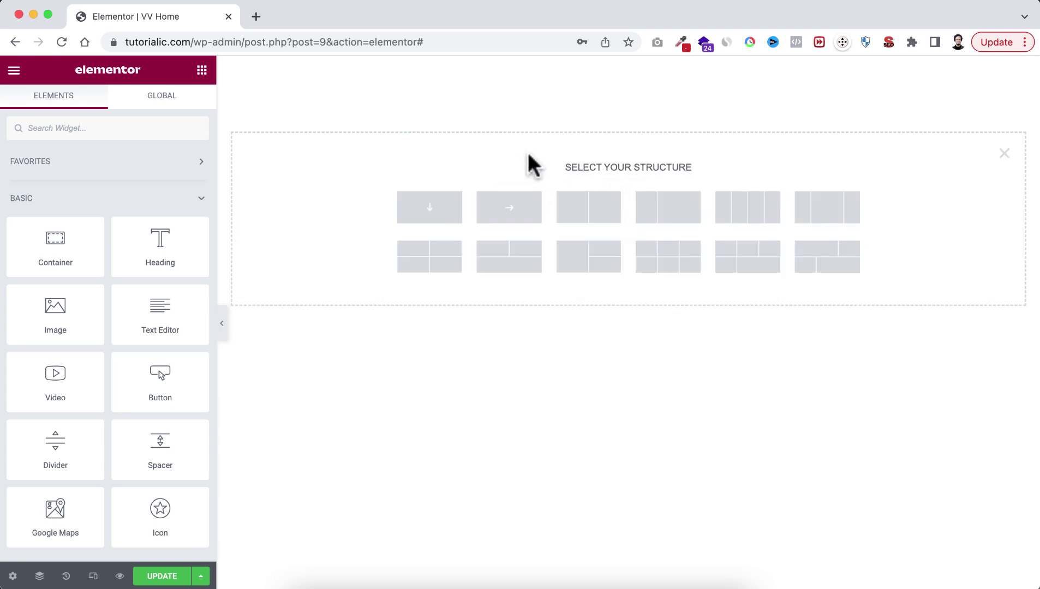
click(511, 206)
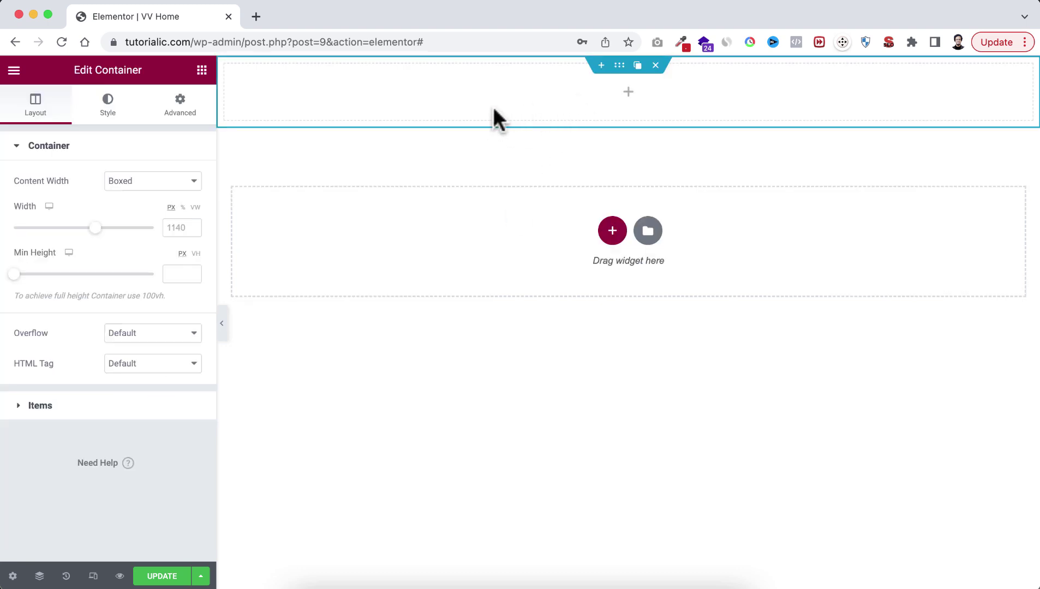
click(202, 70)
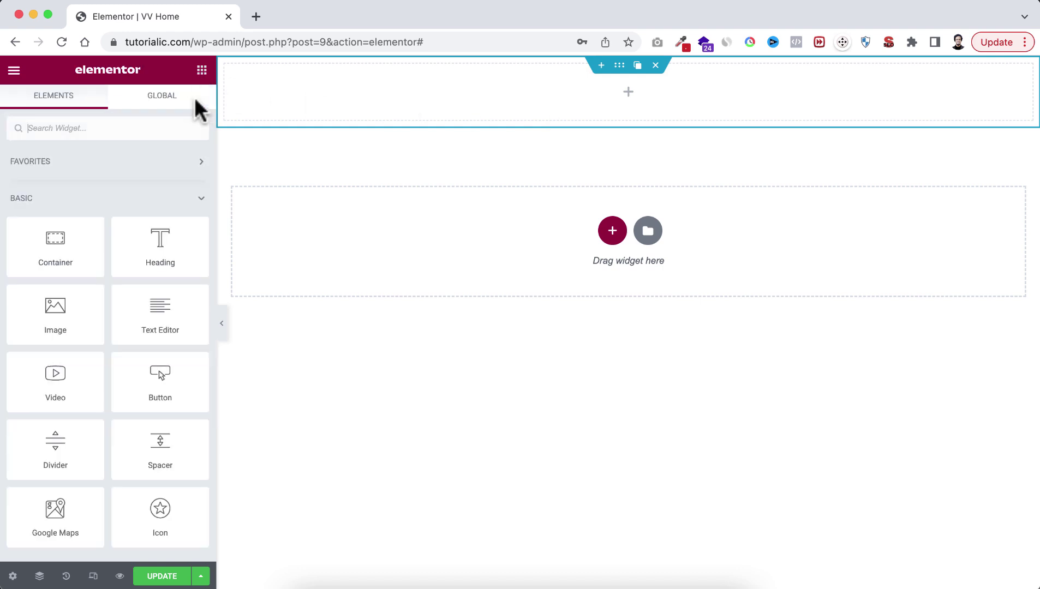
drag(37, 331, 480, 113)
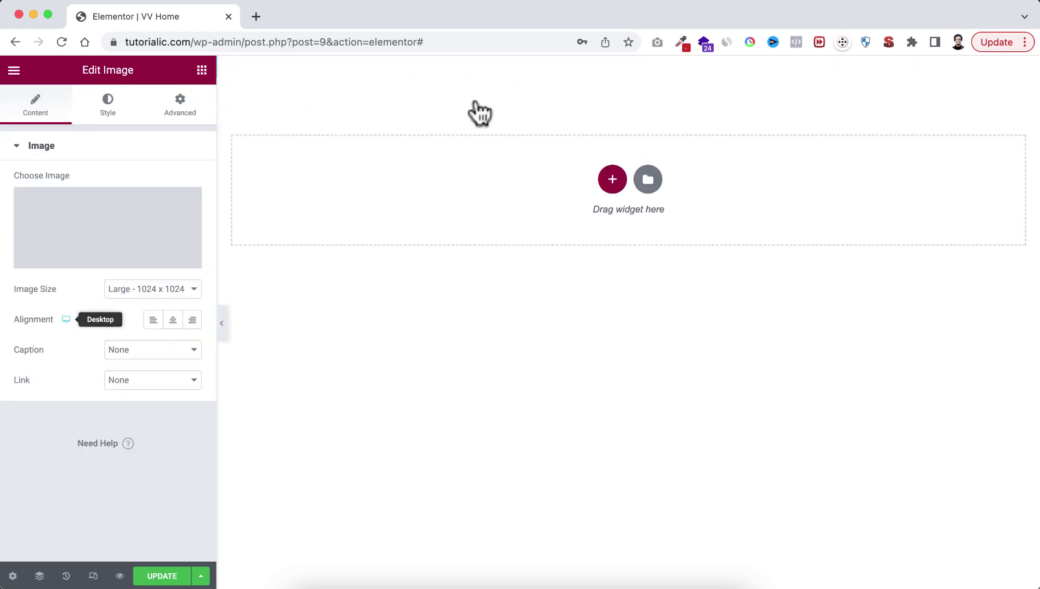
click(139, 214)
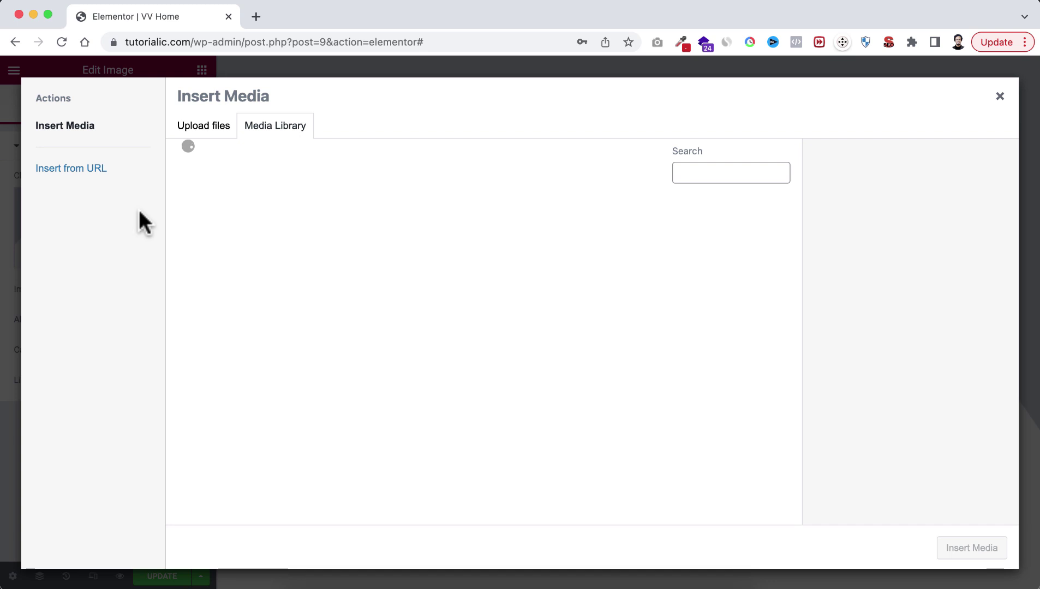
click(430, 241)
click(972, 548)
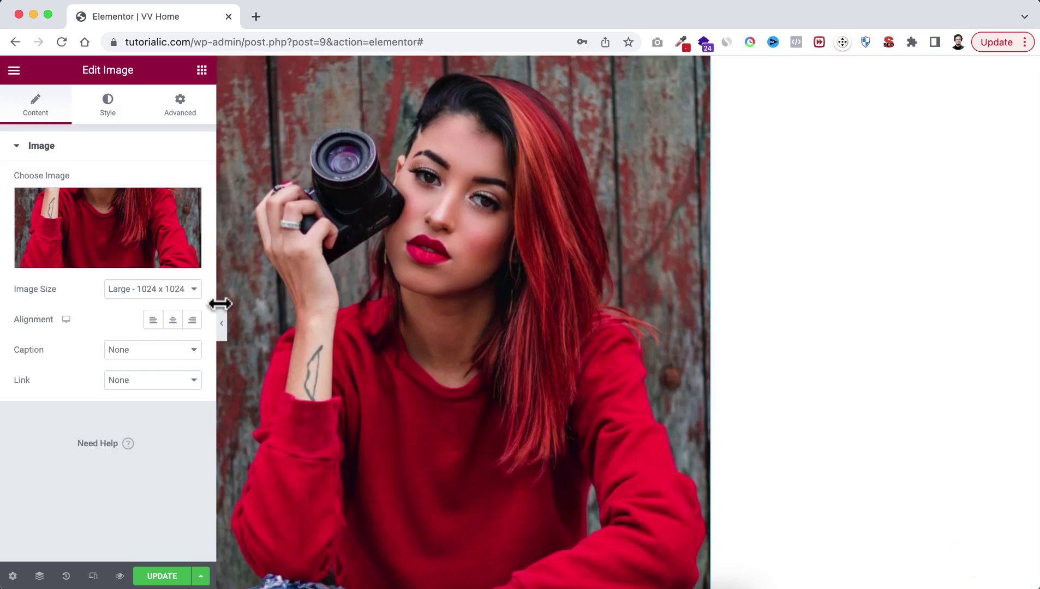
Set the photo's width to 200 px in the Style tab.
click(107, 102)
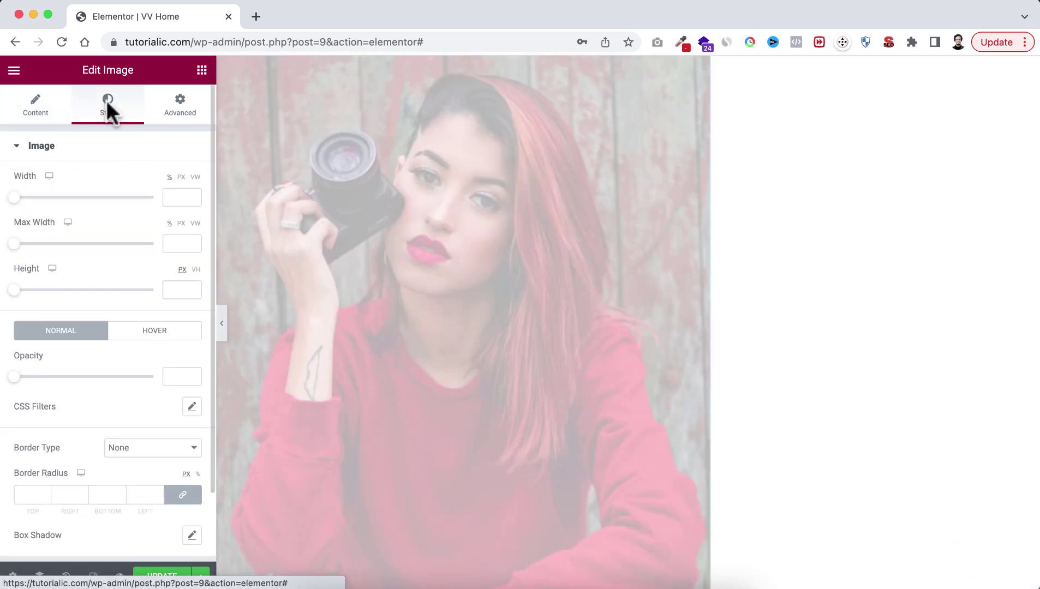
click(180, 178)
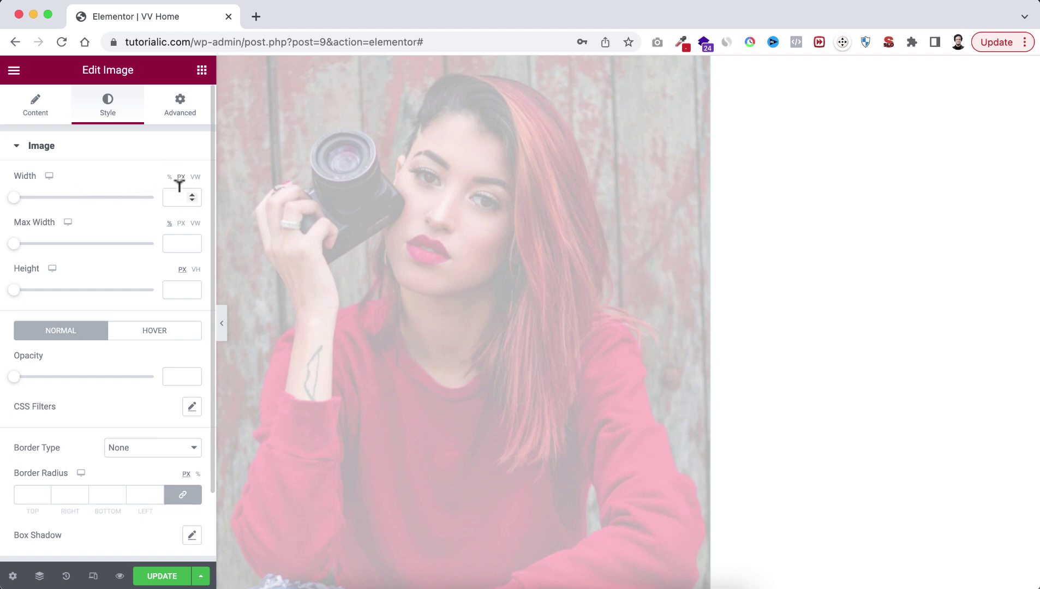
text(200)
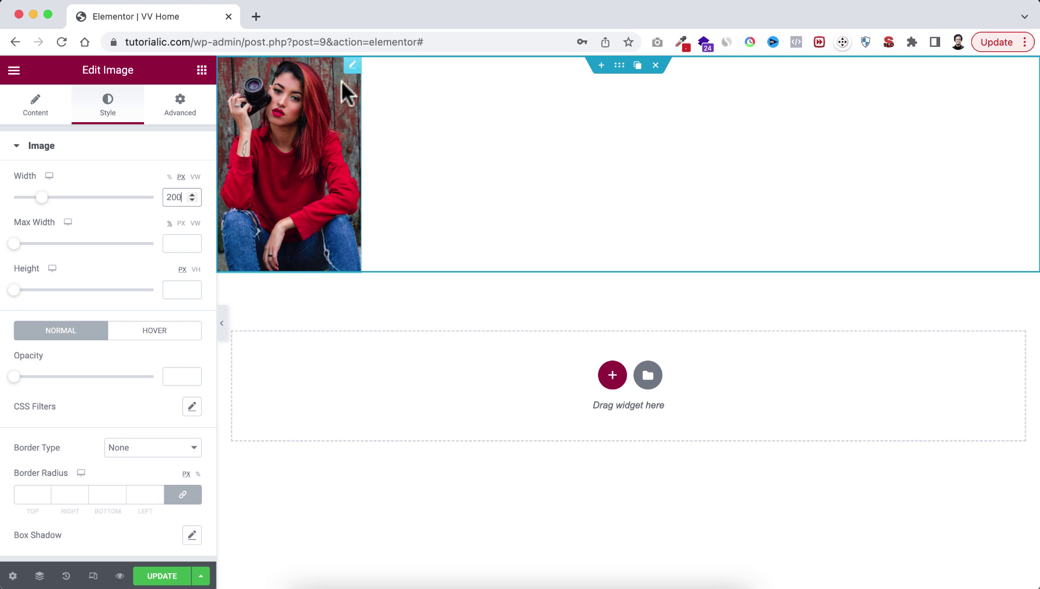
Duplicate the image widget until eight copies sit side by side in the row.
key(ctrl+d)
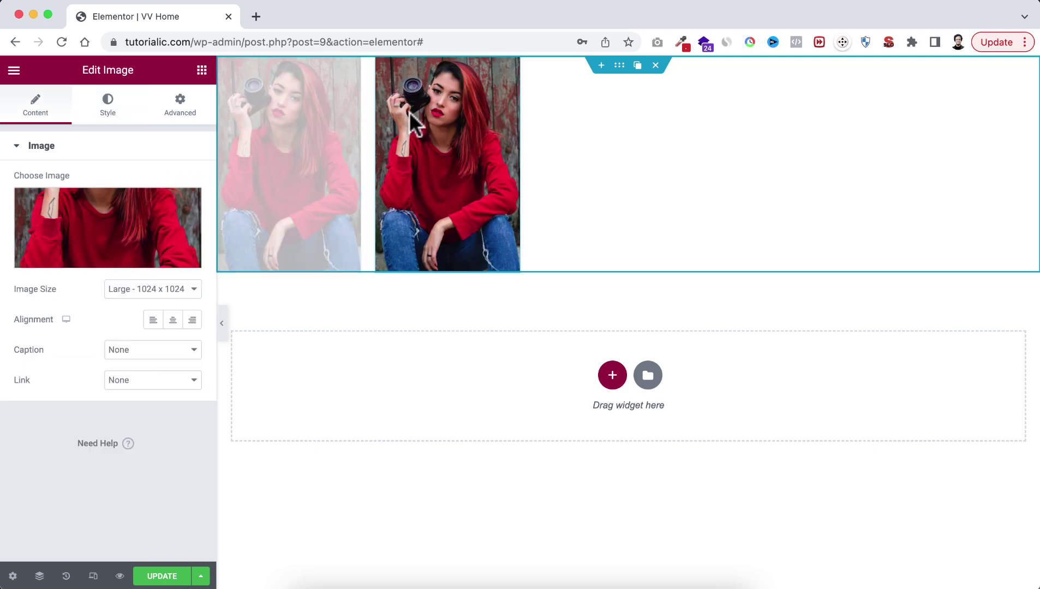
click(494, 65)
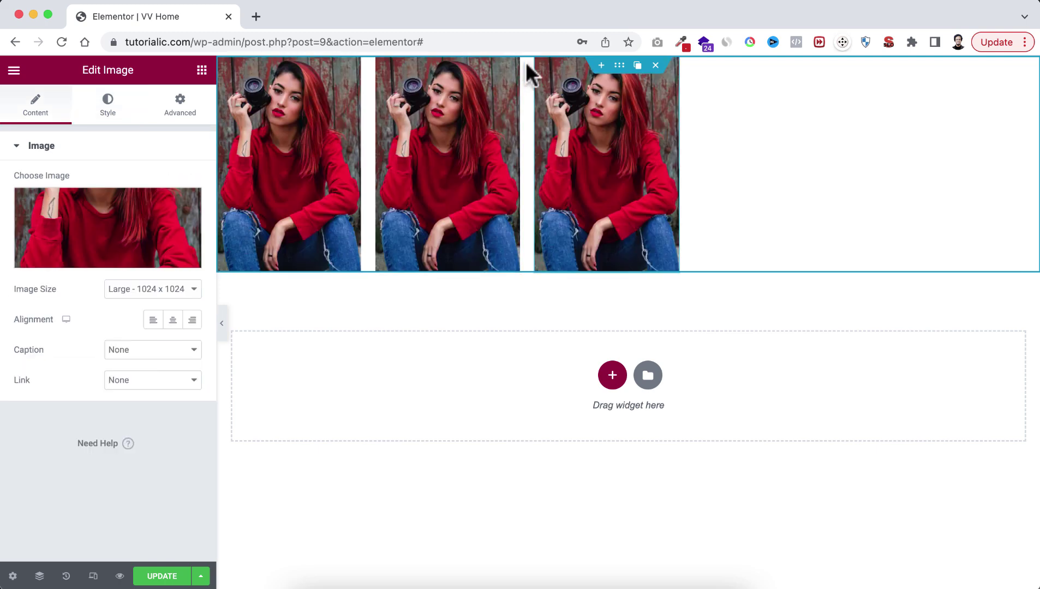
click(494, 65)
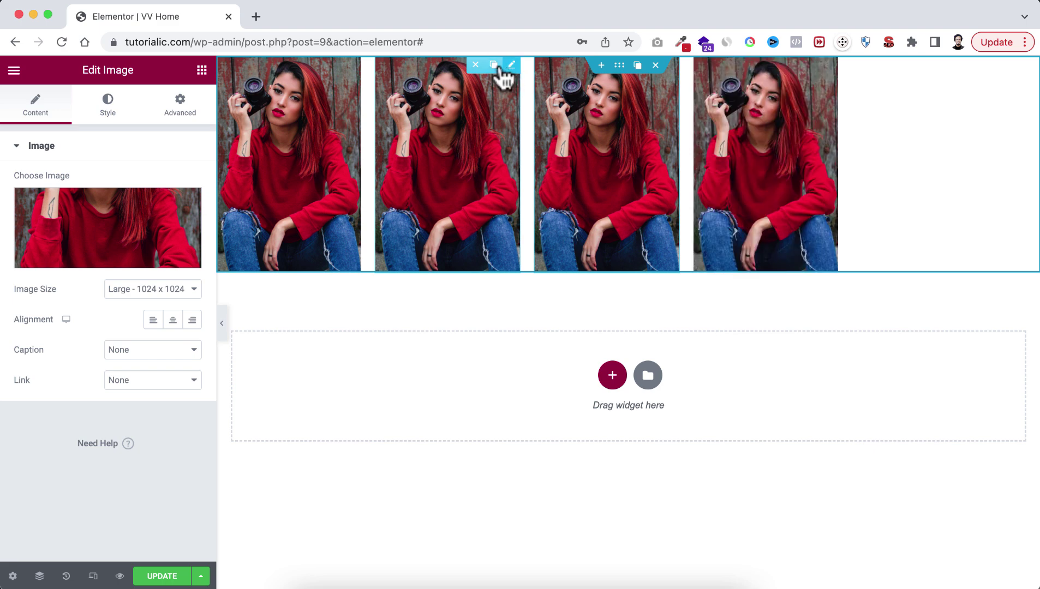
click(494, 65)
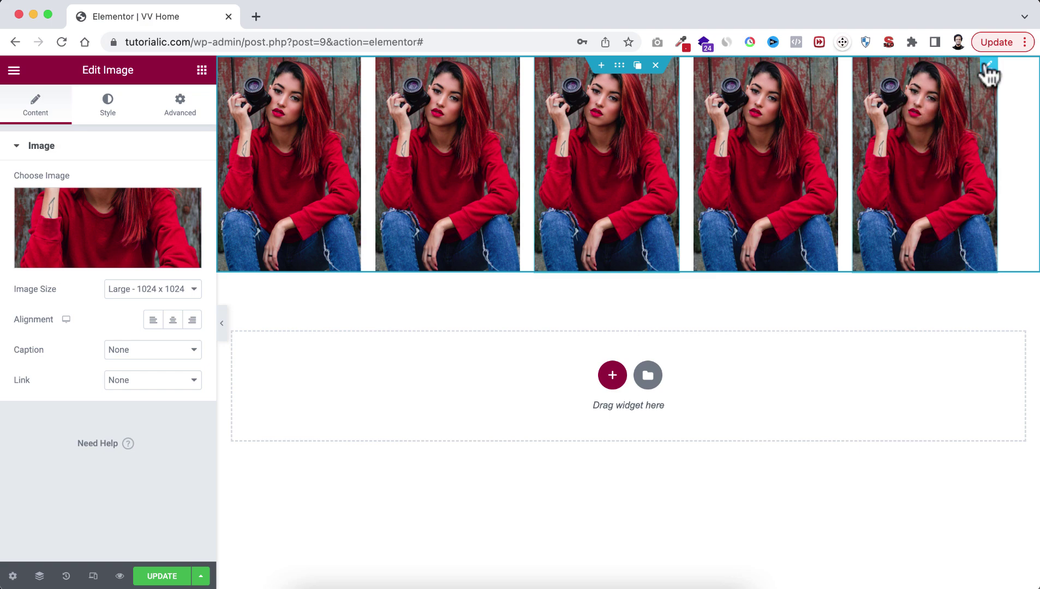
click(969, 62)
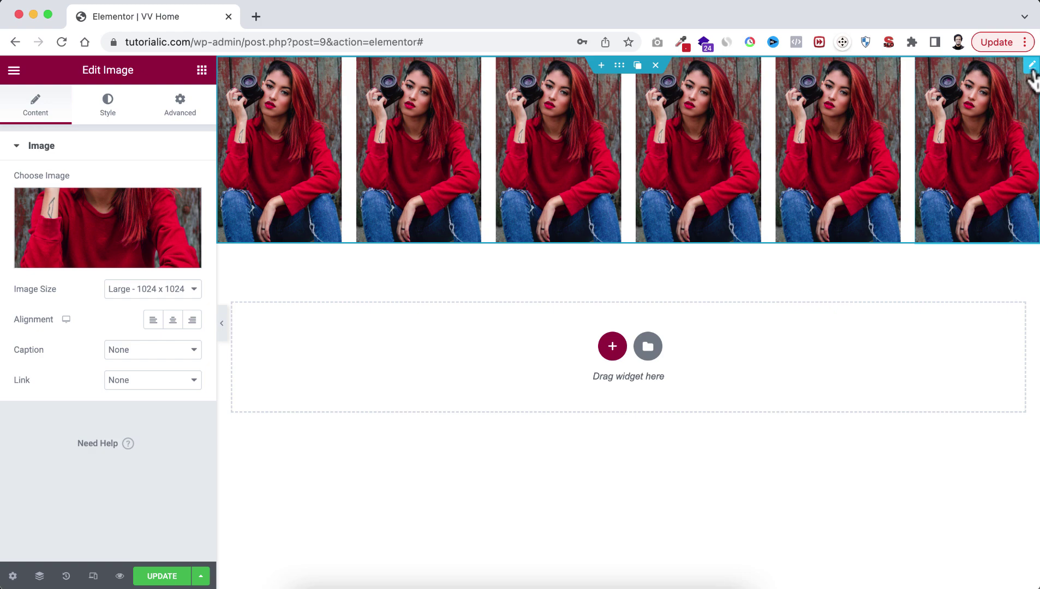
click(1014, 66)
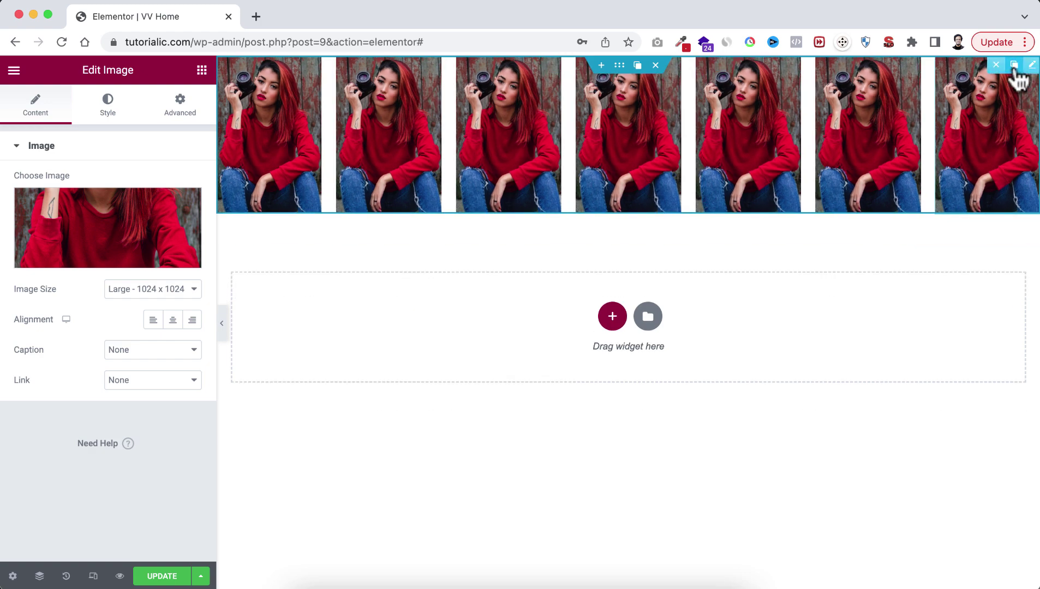
click(1014, 66)
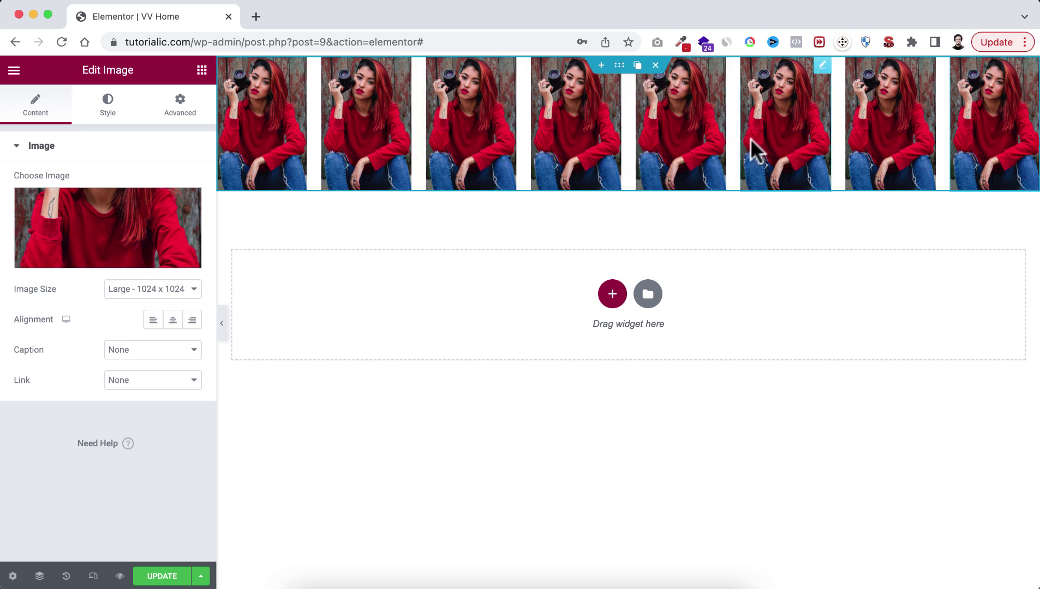
In the photo container's Items settings, toggle Wrap on and then back to No Wrap.
click(620, 66)
click(32, 407)
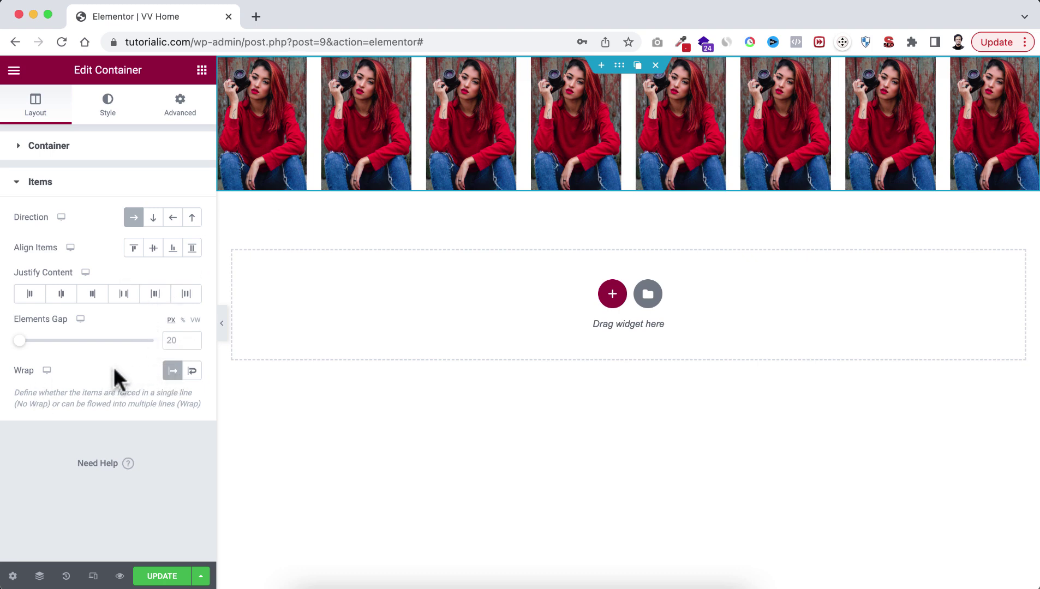
click(192, 372)
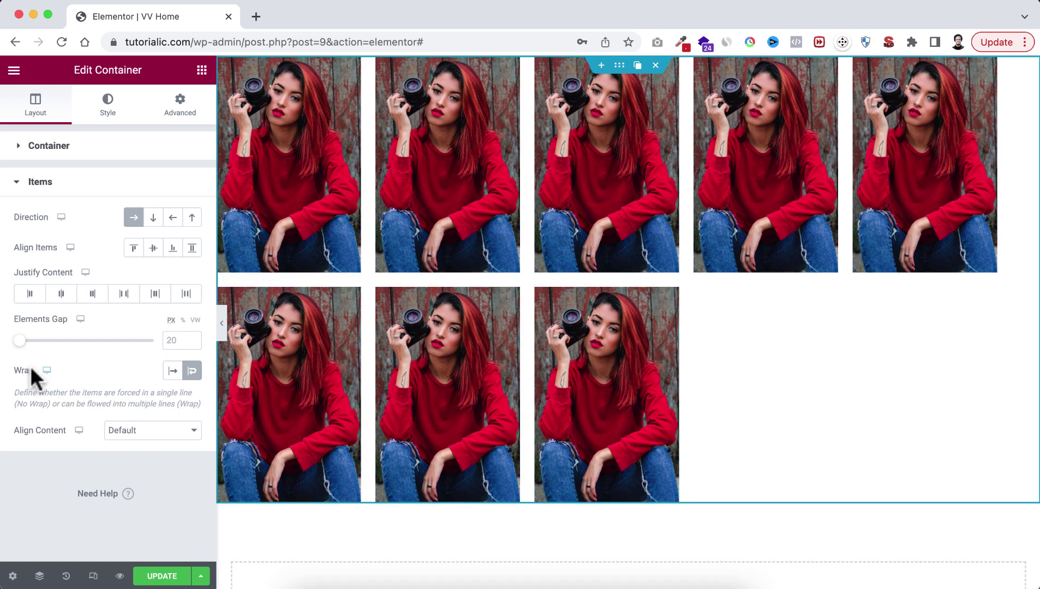
click(172, 371)
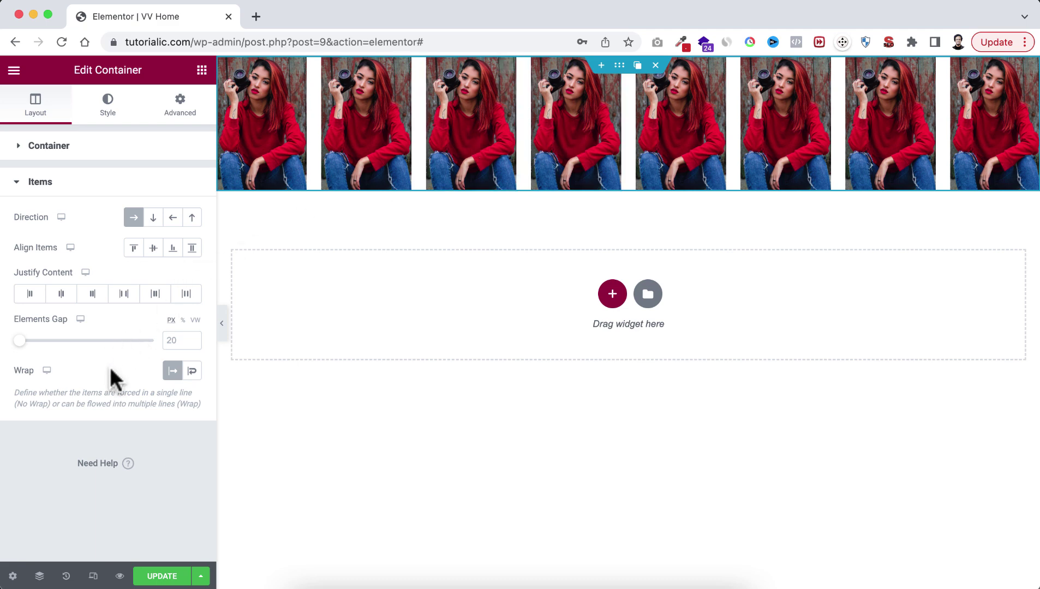
Set the container's Wrap to Wrap and Justify Content to Center.
click(192, 371)
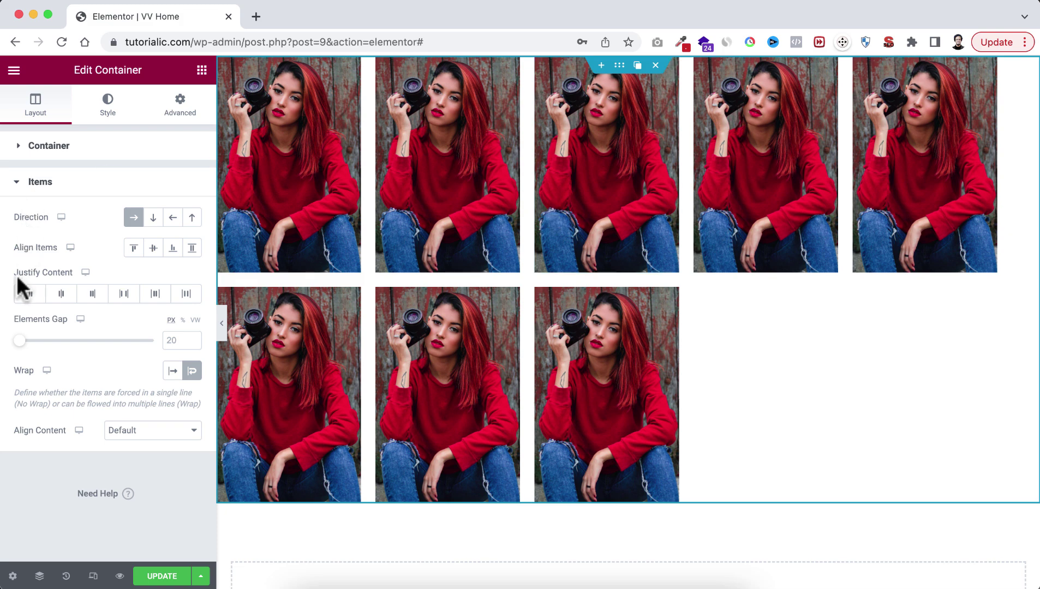
click(65, 299)
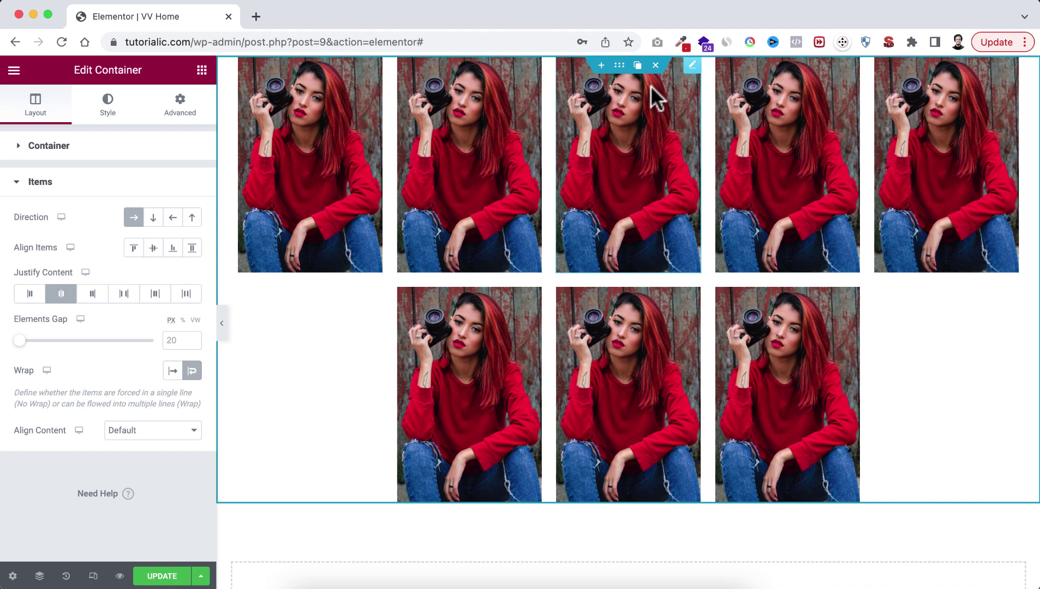
Replace the photo container with a new container of three inner boxes.
click(657, 65)
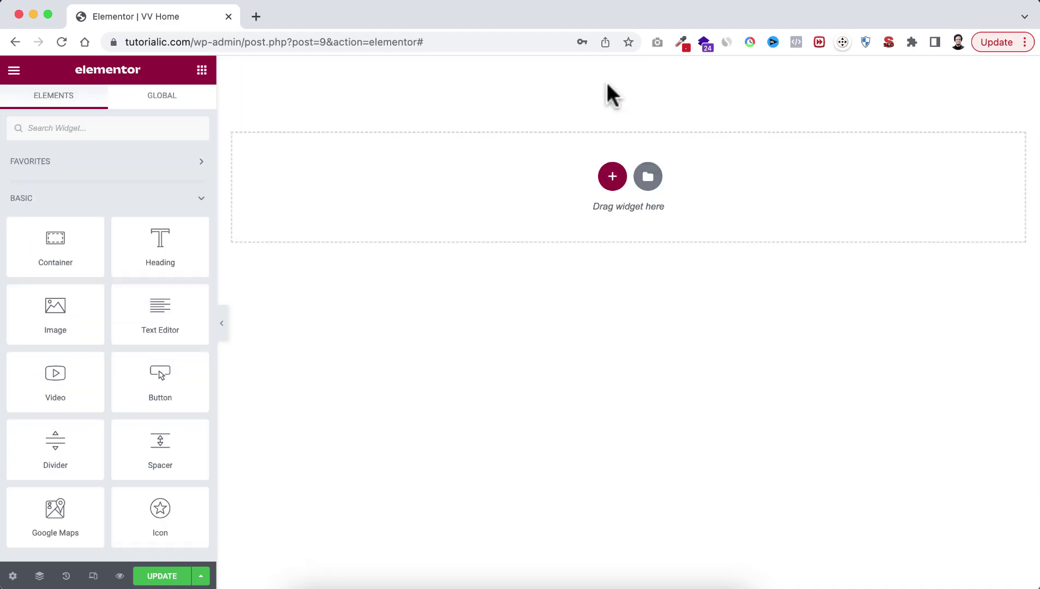
click(612, 178)
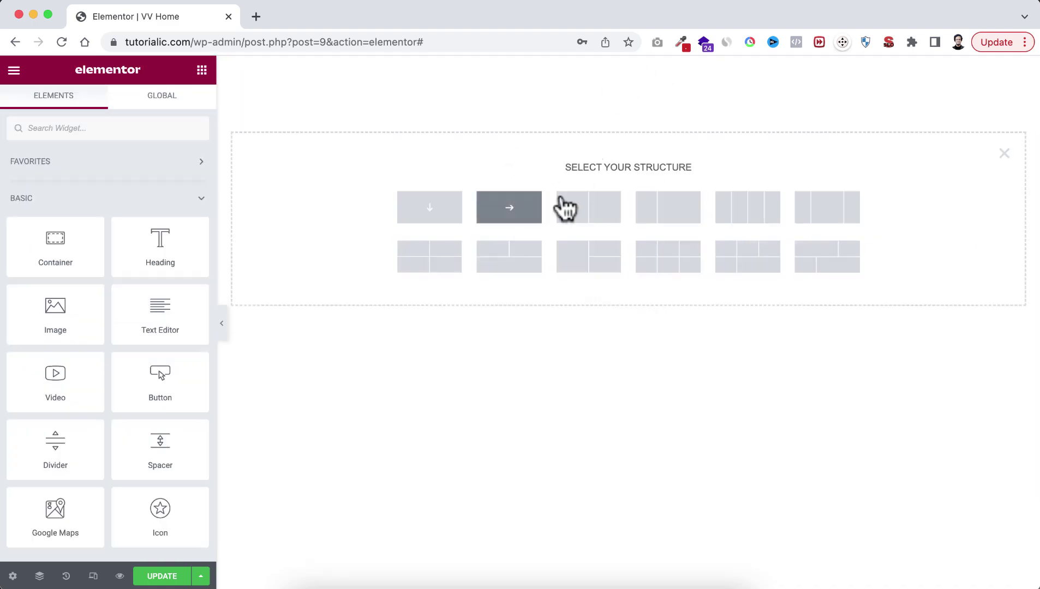
click(594, 214)
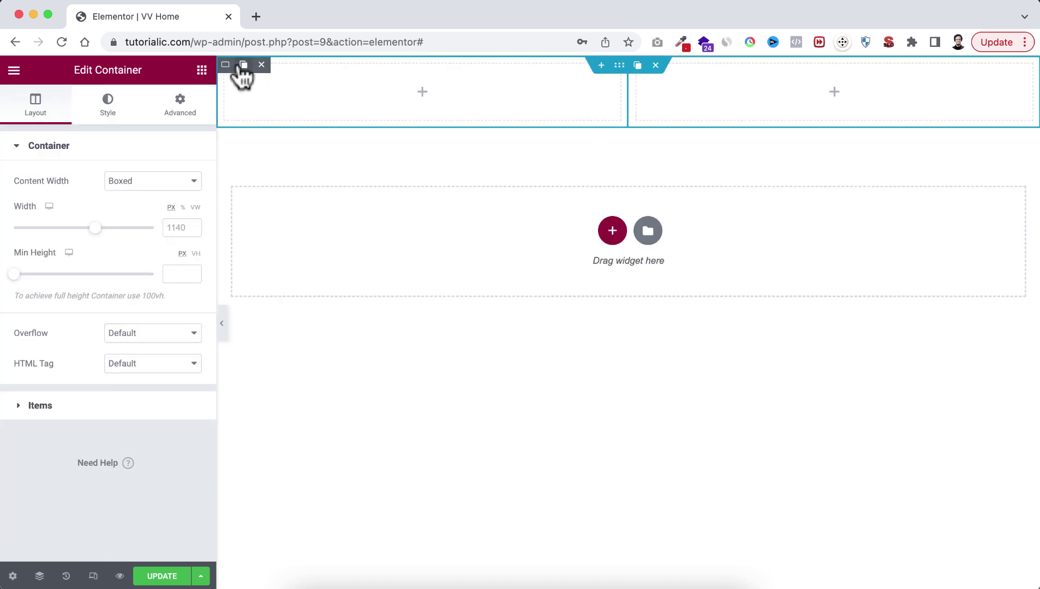
click(244, 65)
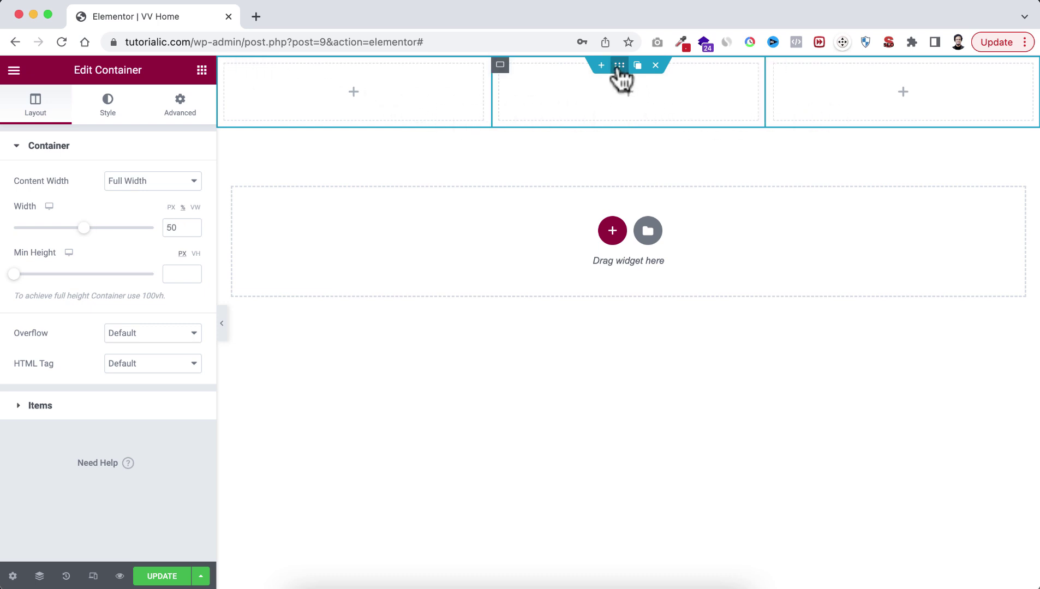
Widen the first inner box from 50% to 100% width.
click(619, 66)
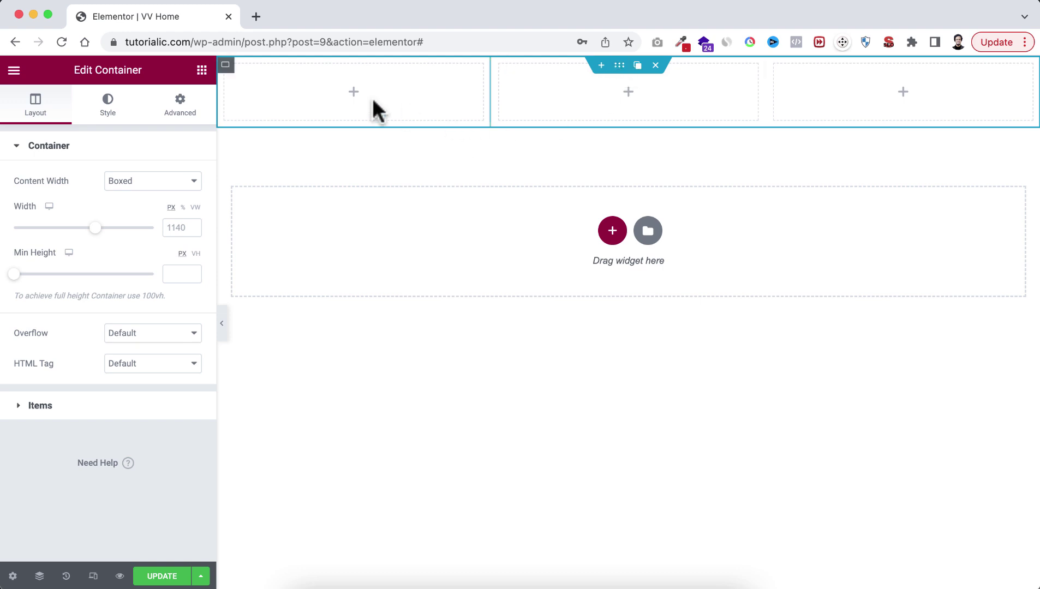
click(226, 65)
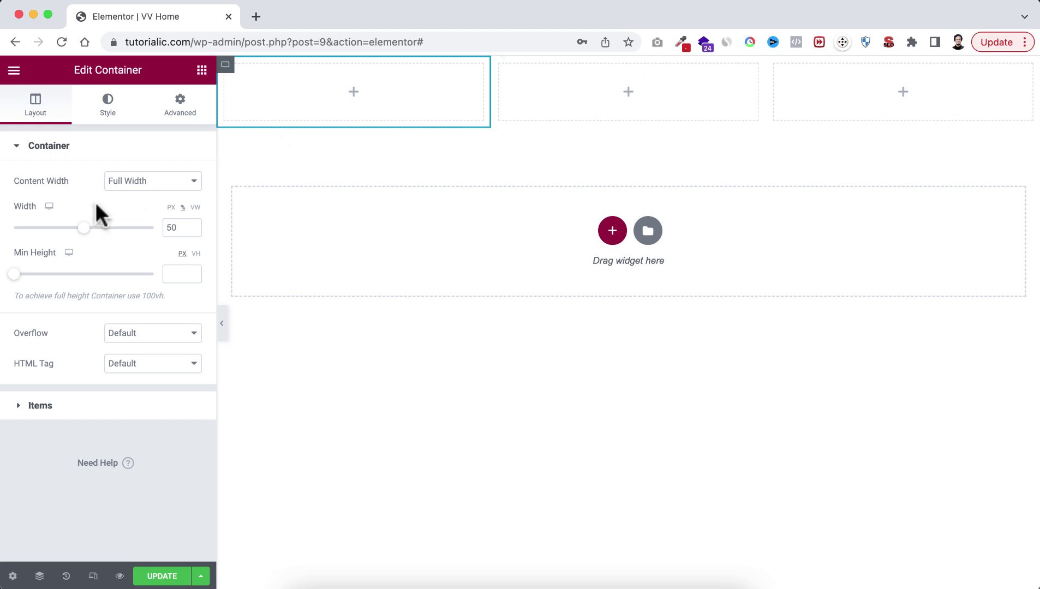
drag(84, 228, 161, 230)
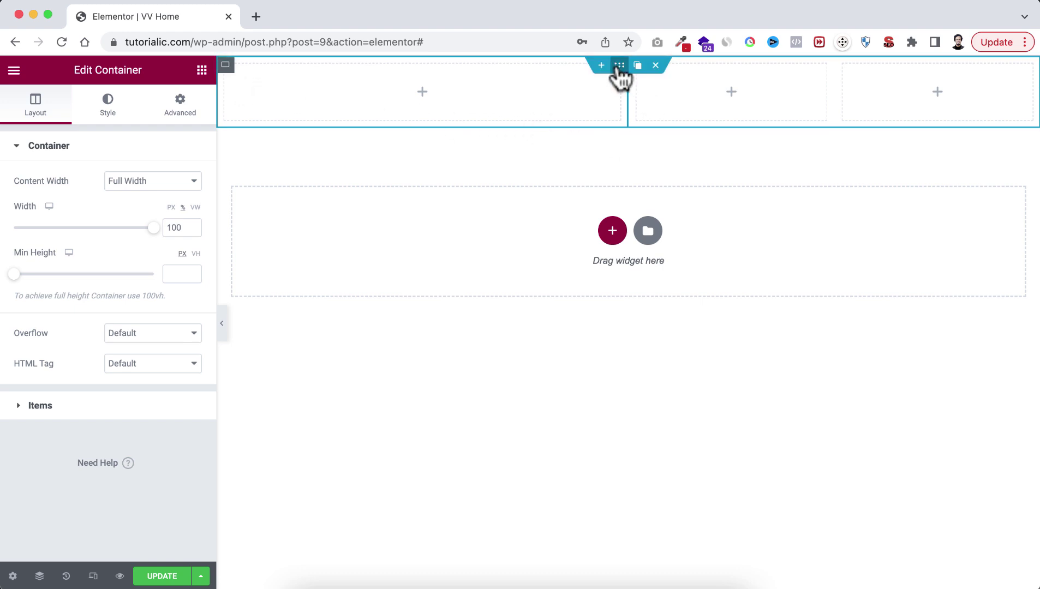
Turn on Wrap in the outer container's Items so the full-width box gets its own row.
click(620, 66)
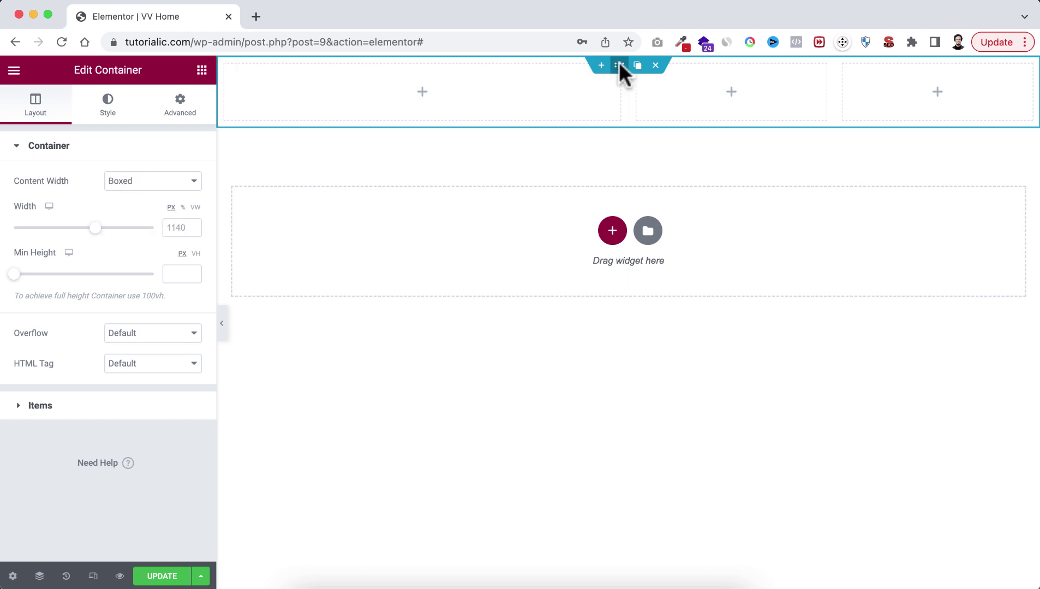
click(77, 412)
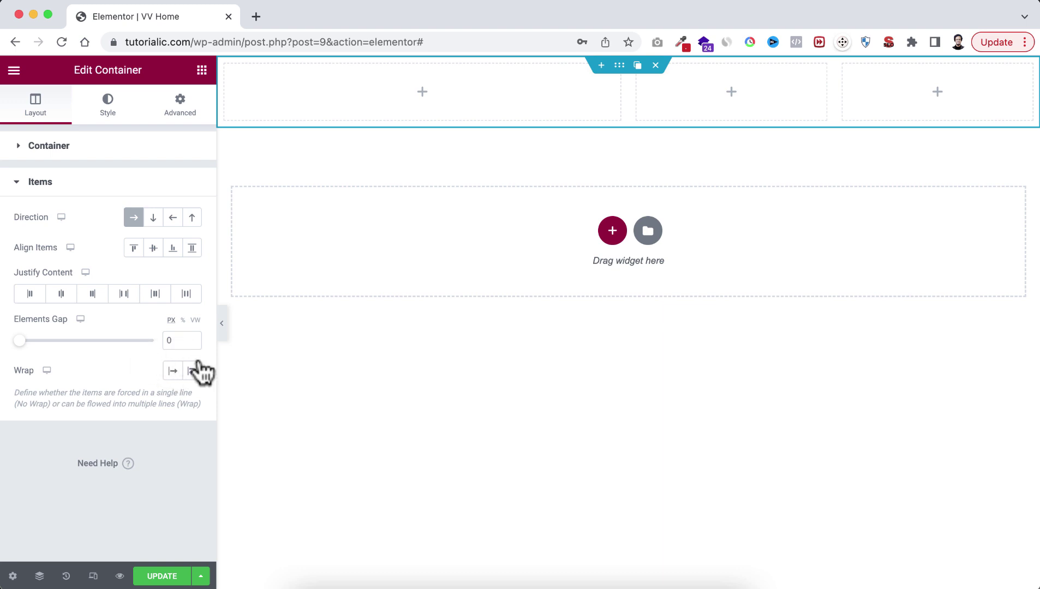
click(192, 371)
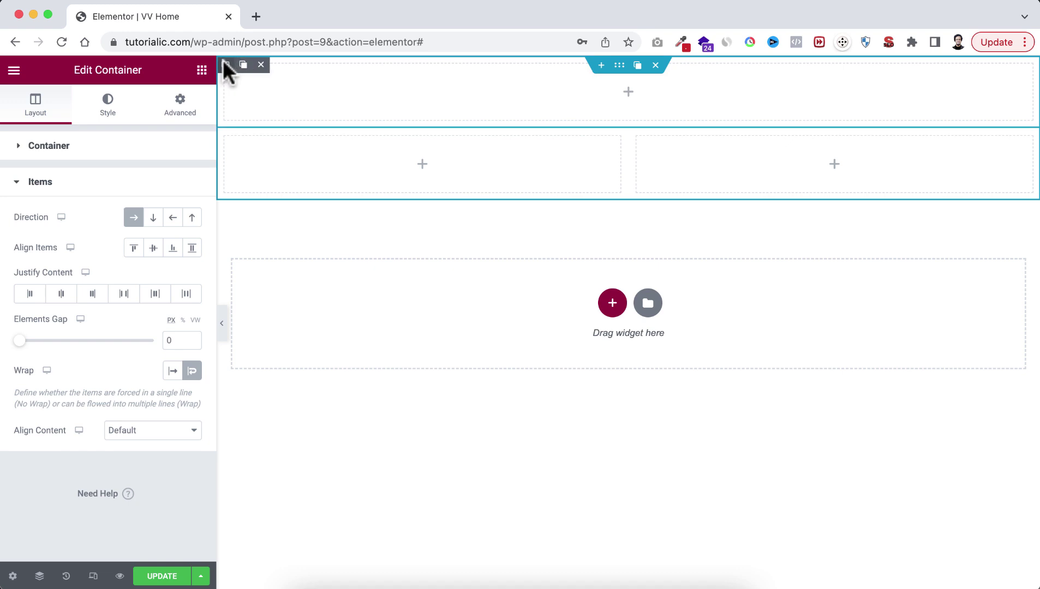
click(224, 64)
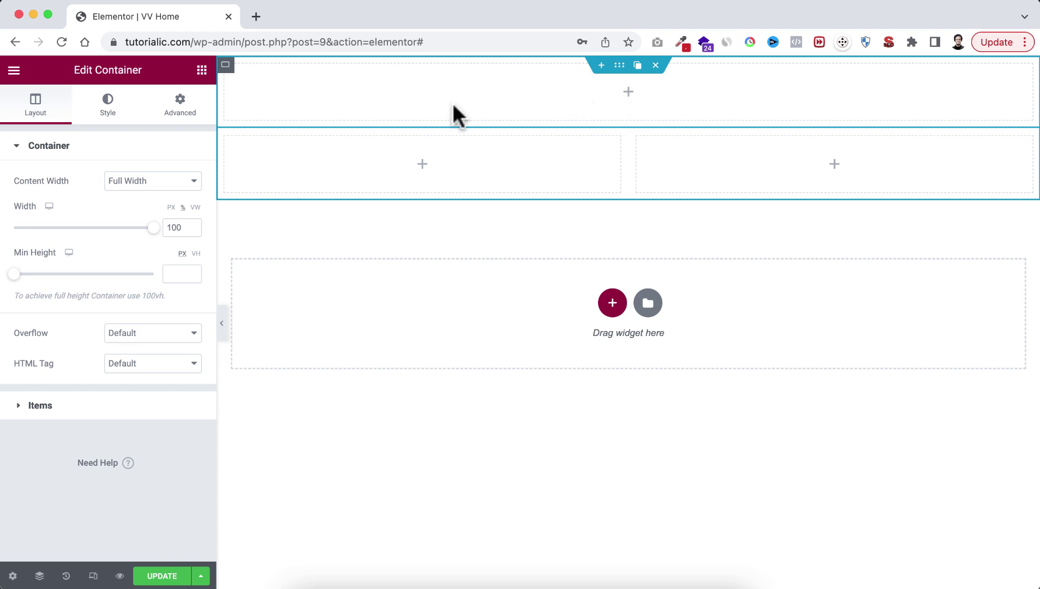
Add a Heading widget to the top box with the title 'About Me'.
click(202, 71)
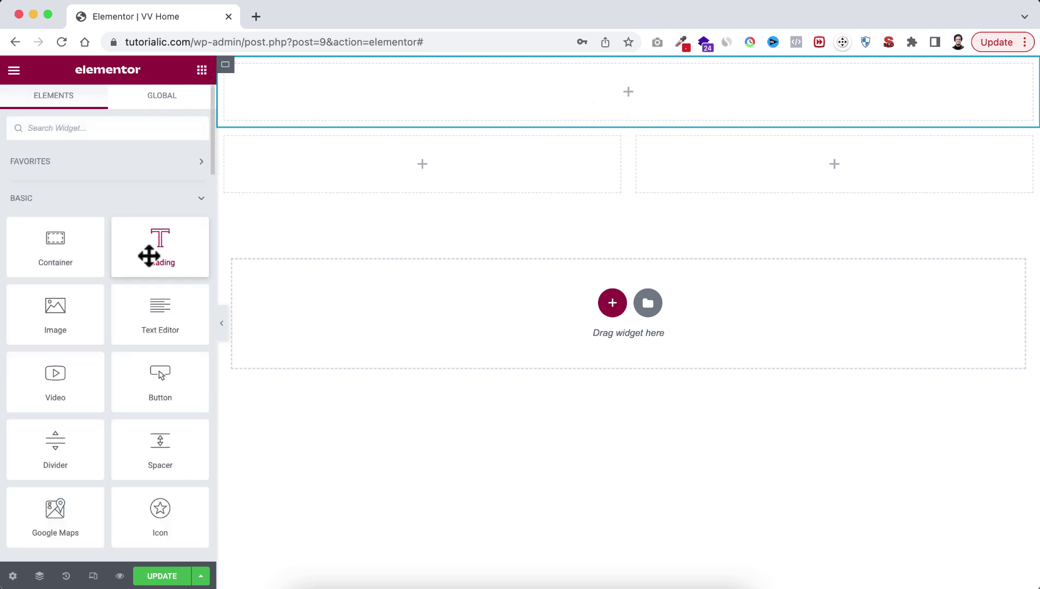
drag(151, 255, 605, 90)
drag(132, 194, 5, 202)
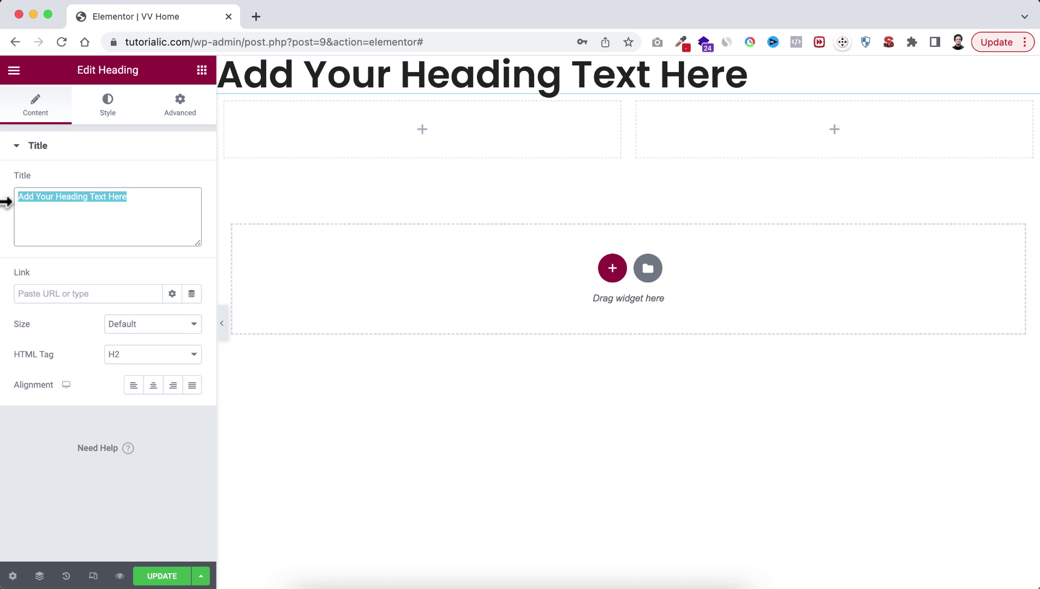
text(a)
key(BackSpace)
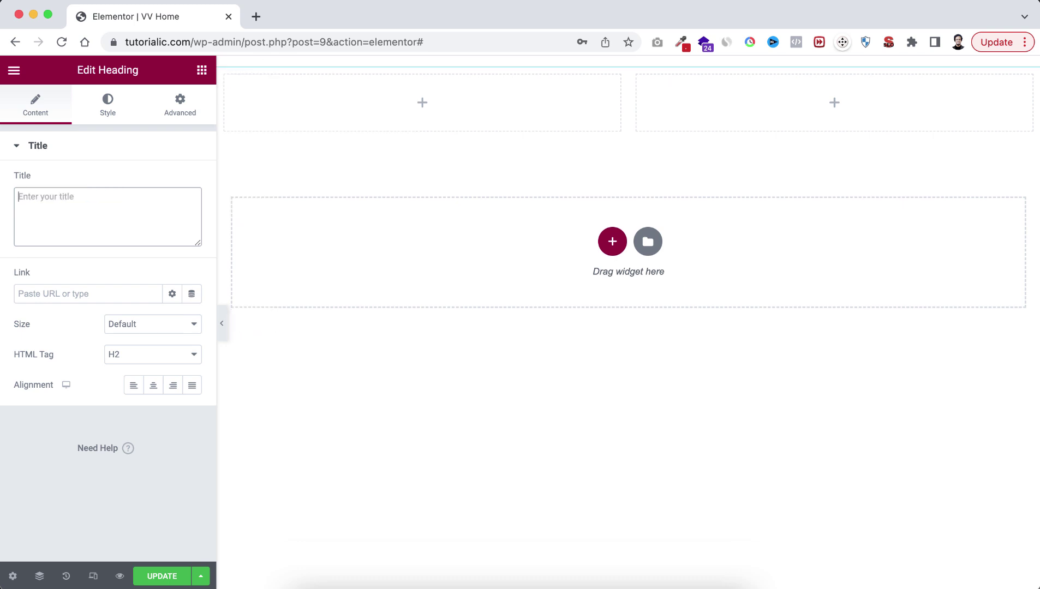
text(About Me)
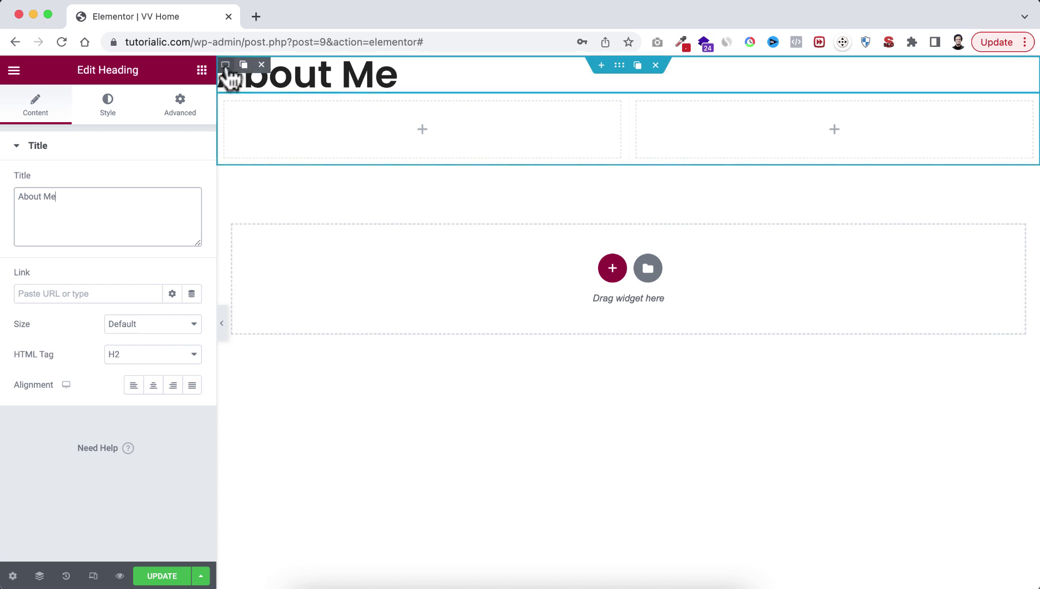
Set the top box's Align Items to Center to centre the heading.
click(226, 64)
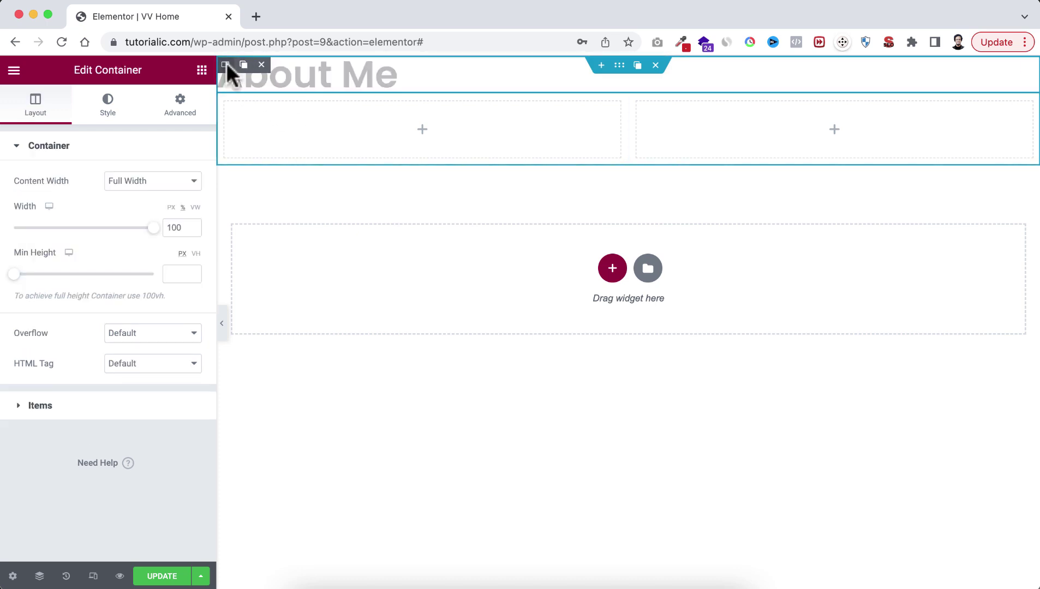
click(39, 410)
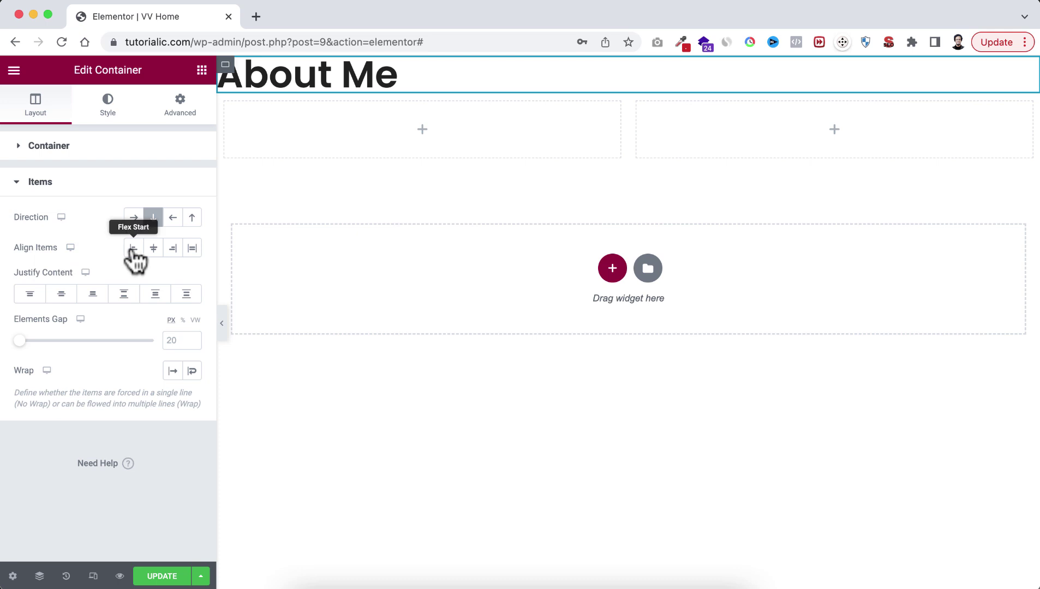
click(154, 249)
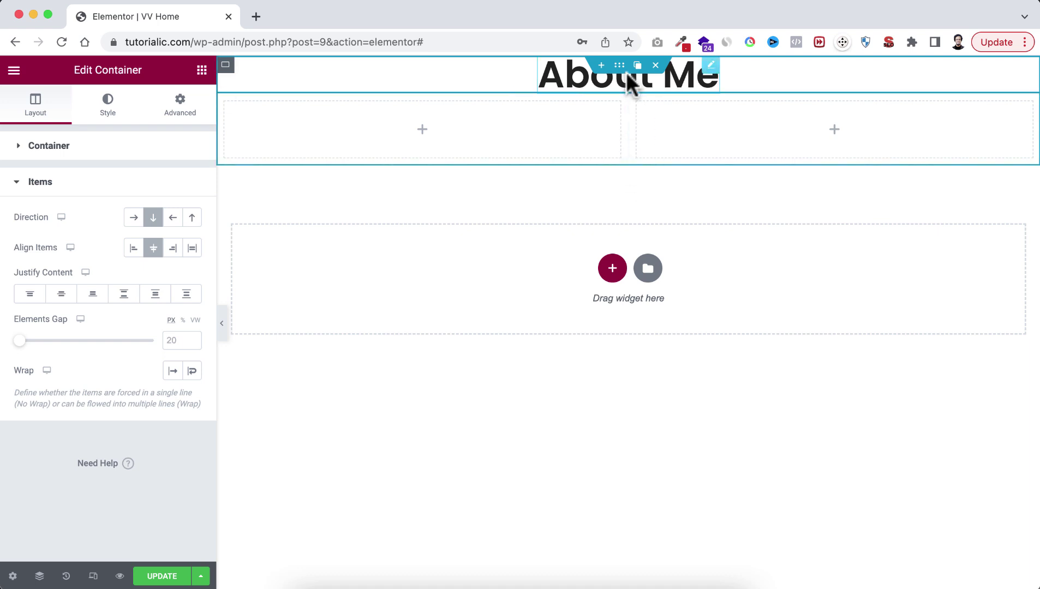
Give the outer section 80 px top and bottom padding.
click(620, 66)
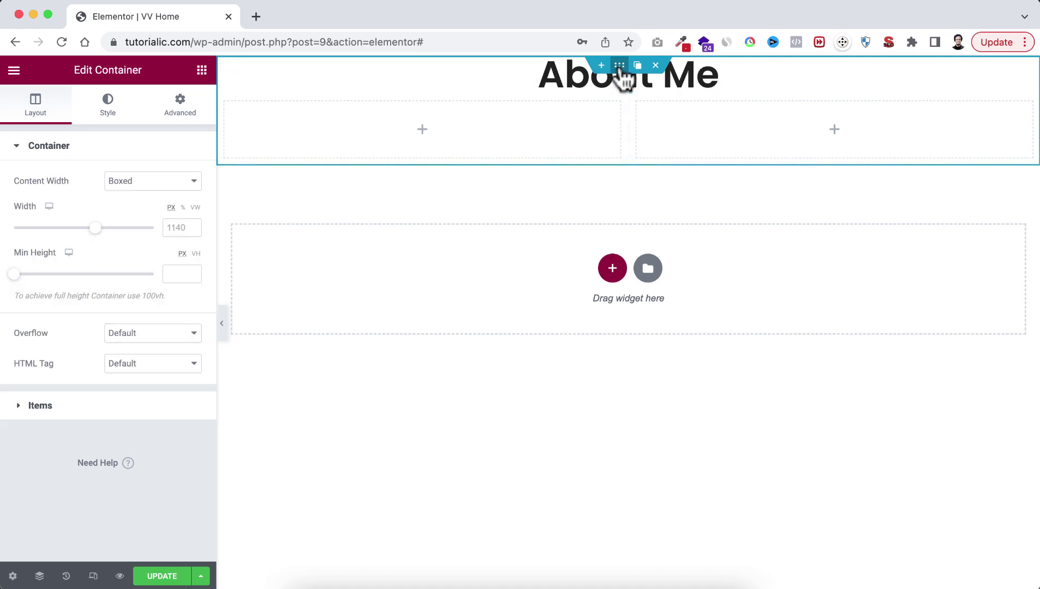
click(180, 109)
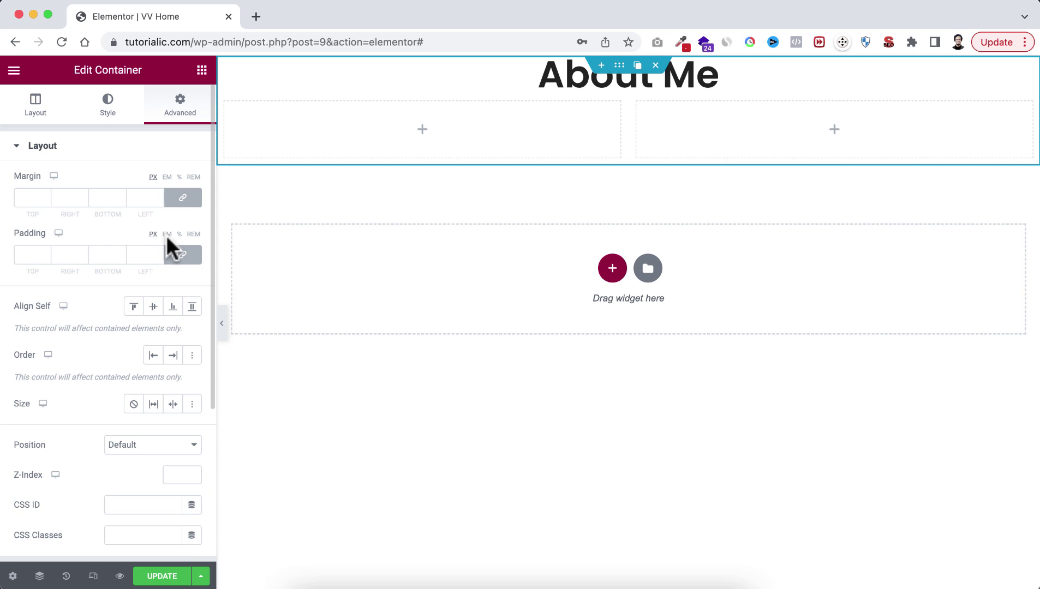
click(25, 250)
text(80)
click(102, 250)
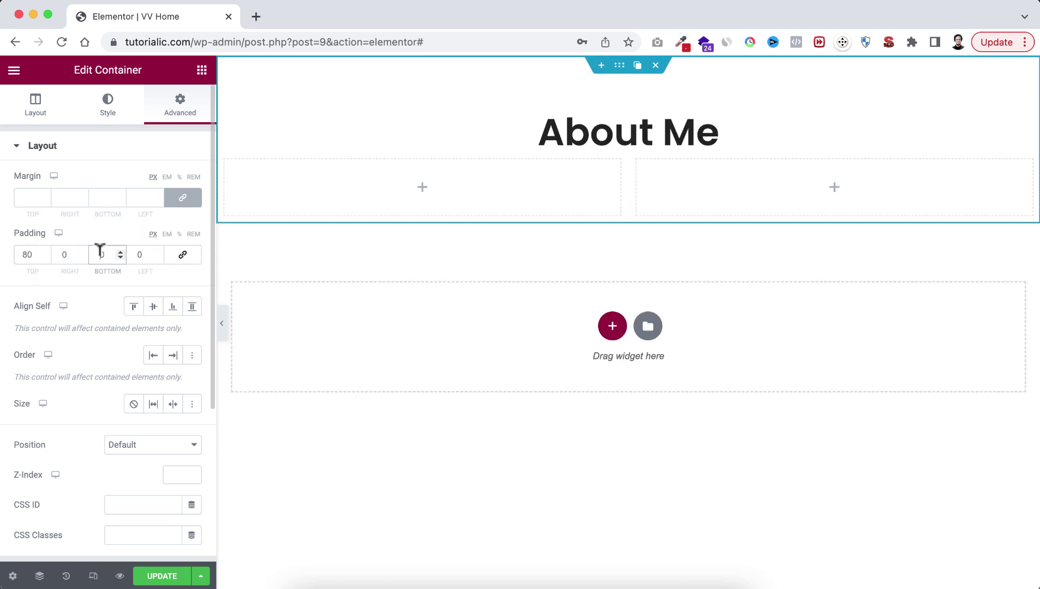
text(80)
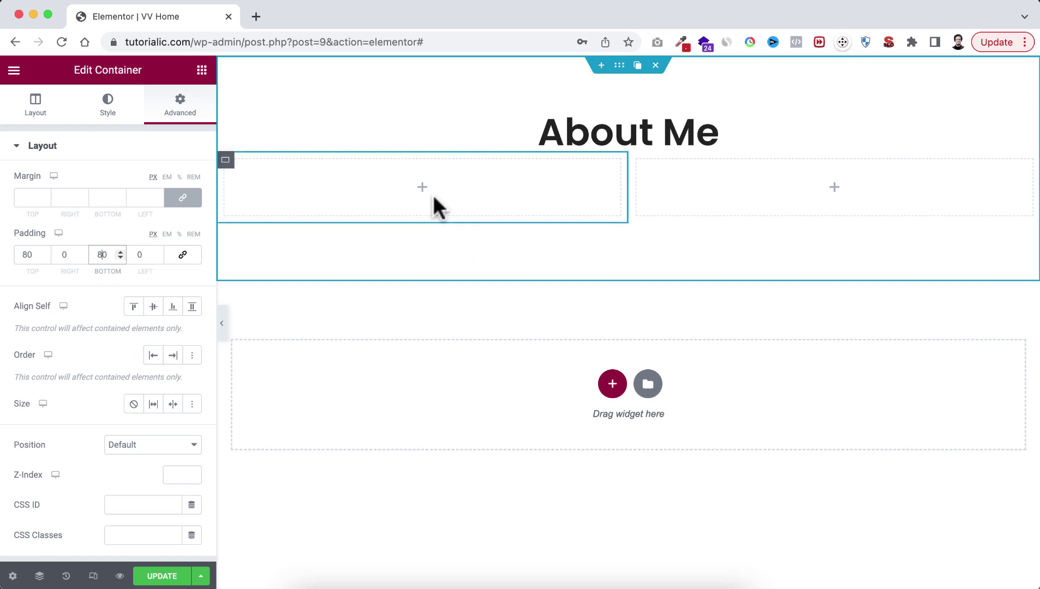
Give the left inner box 40 px padding on all sides.
click(224, 162)
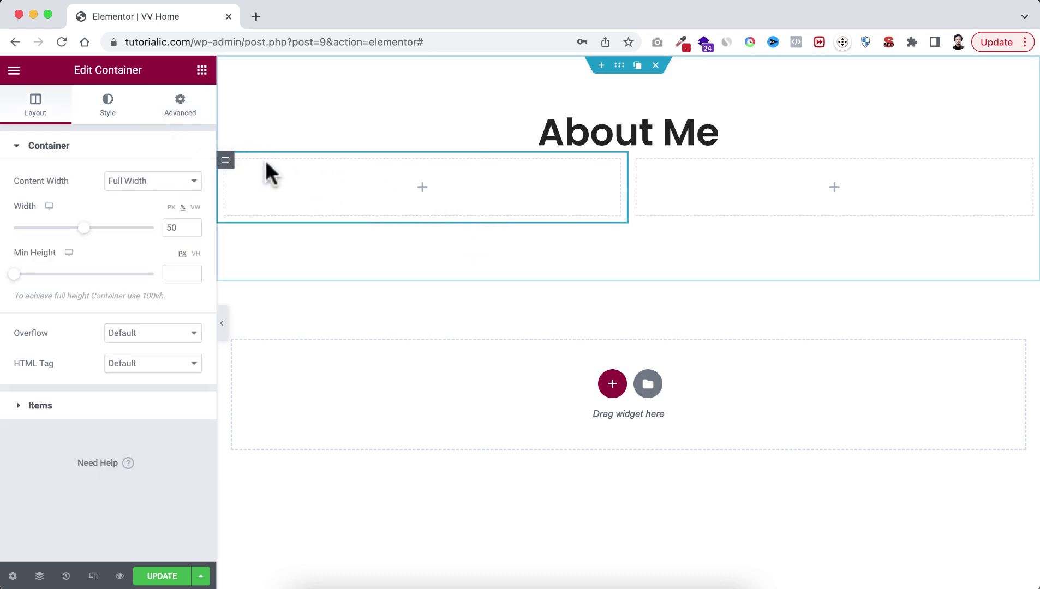
click(180, 112)
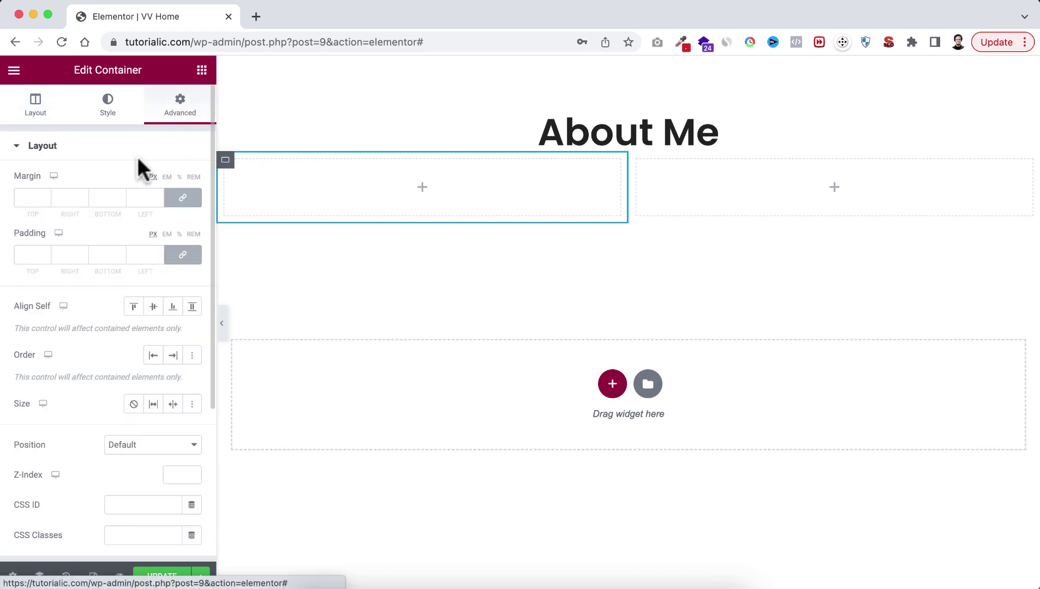
click(31, 246)
text(40)
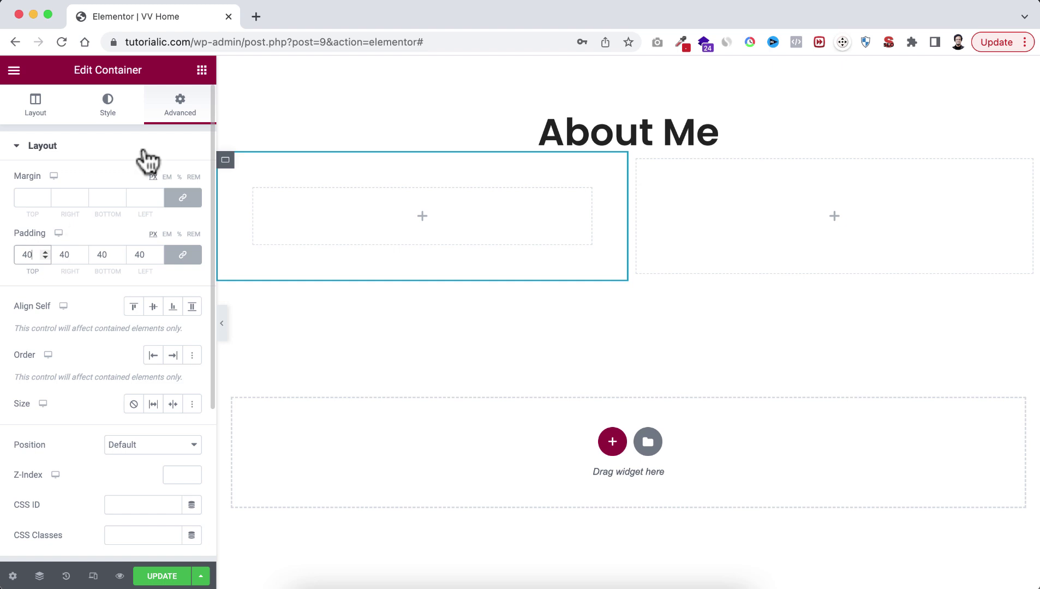
click(202, 70)
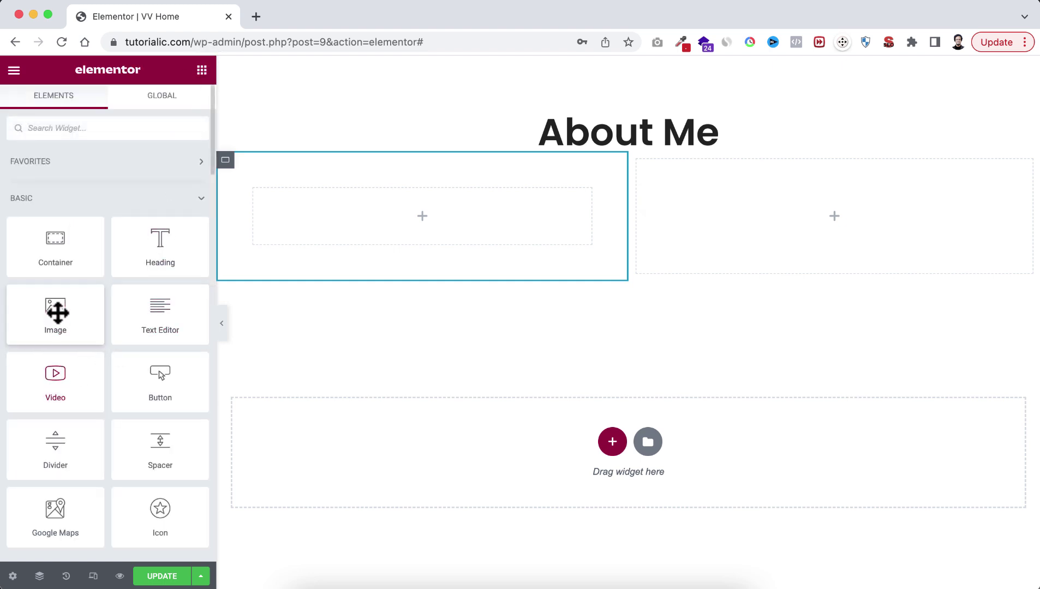
Add an Image widget to the left box with the man-in-yellow photo, aligned right.
drag(55, 309, 420, 214)
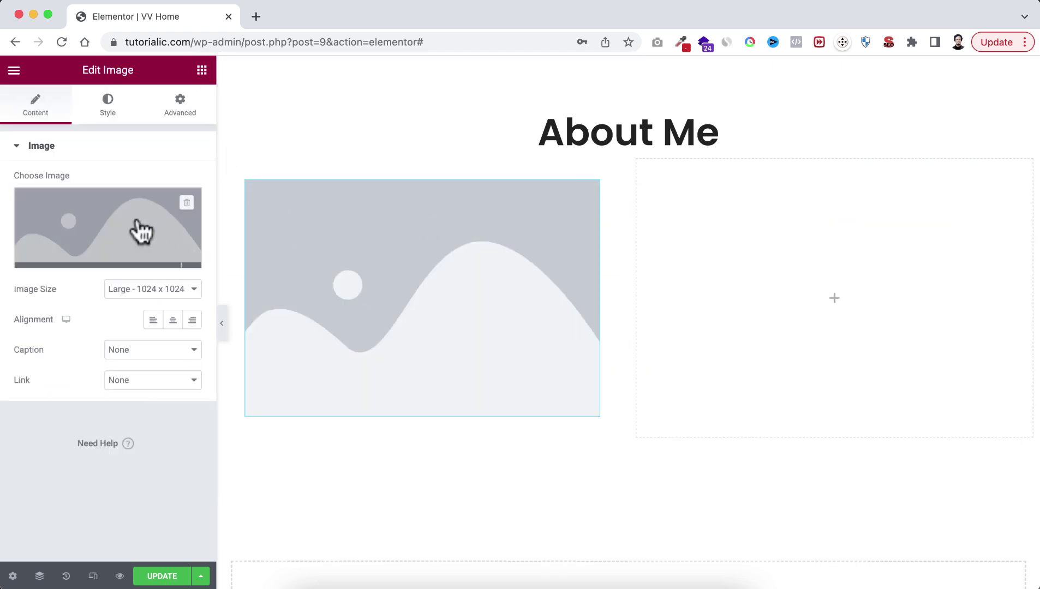
click(134, 227)
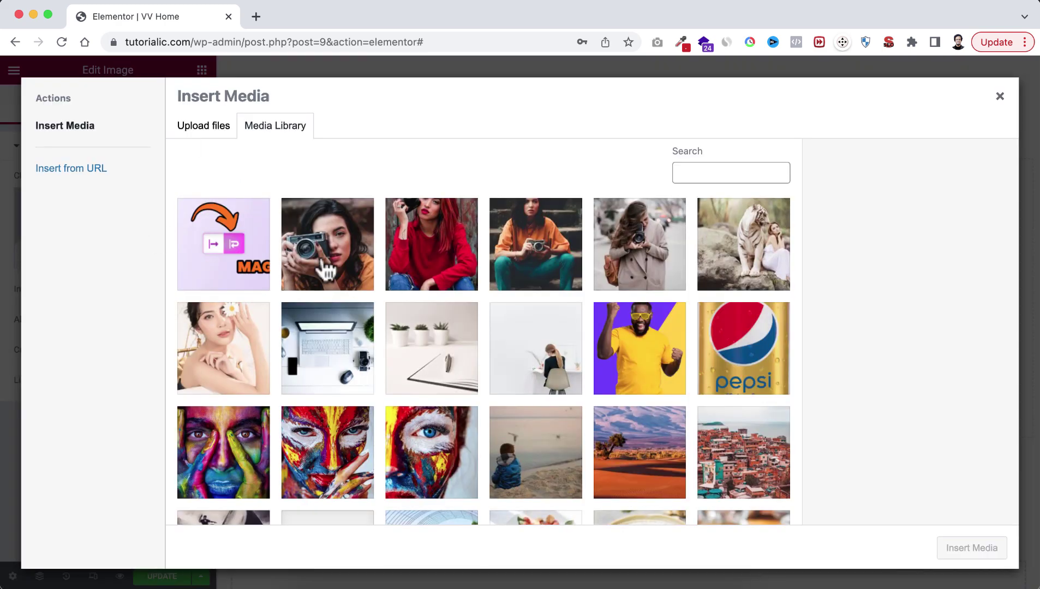
click(647, 355)
click(988, 549)
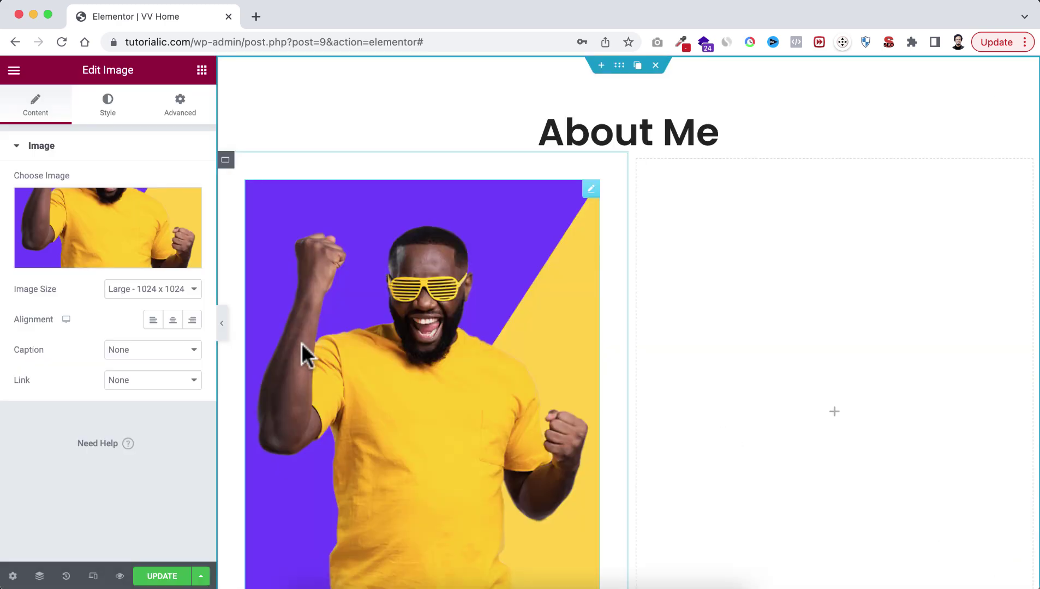
click(192, 321)
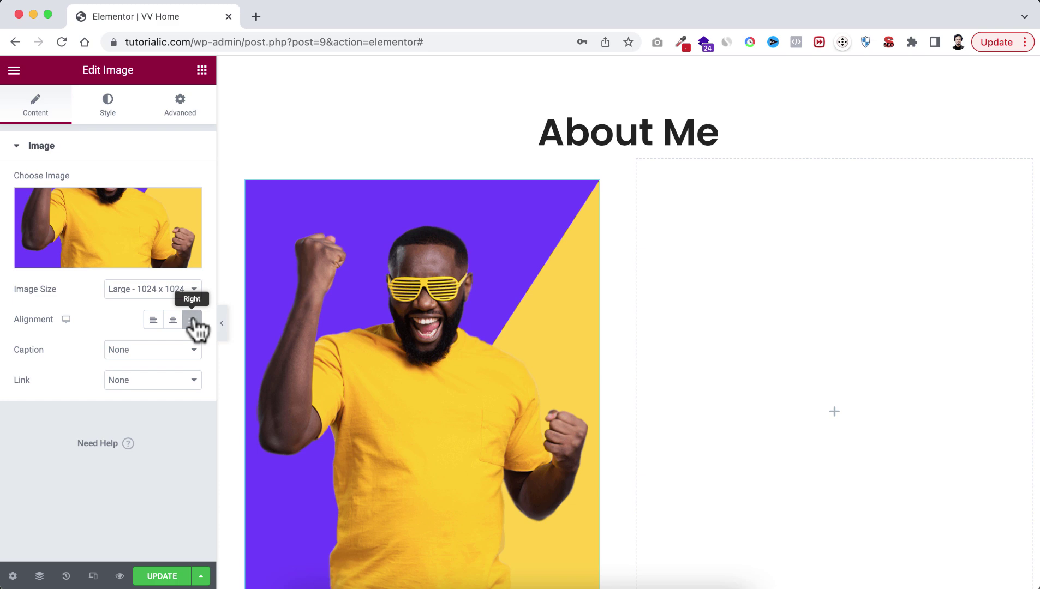
Change the photo's width in the Style tab from 180 toward 280 px.
click(108, 104)
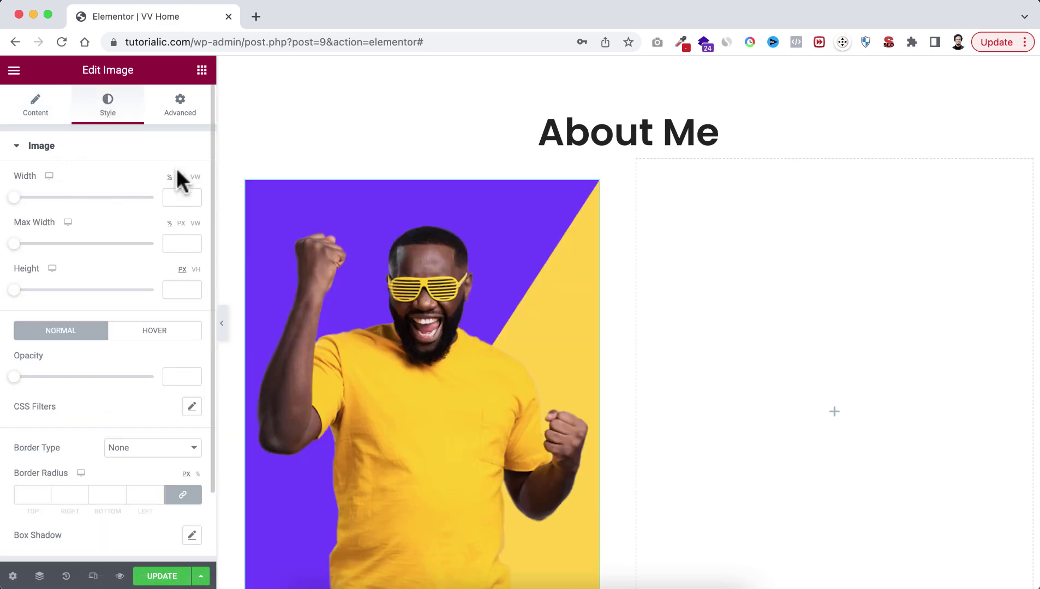
click(181, 177)
click(181, 191)
text(180)
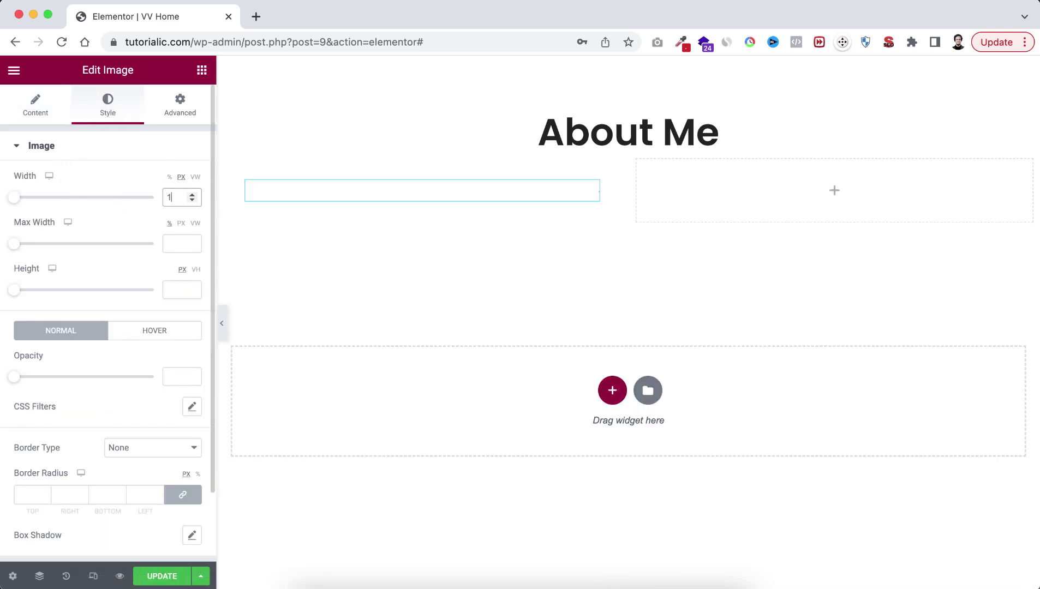
click(171, 197)
key(BackSpace)
Finish the 280 px photo width, then pad the right column 40/160/40/40.
text(280)
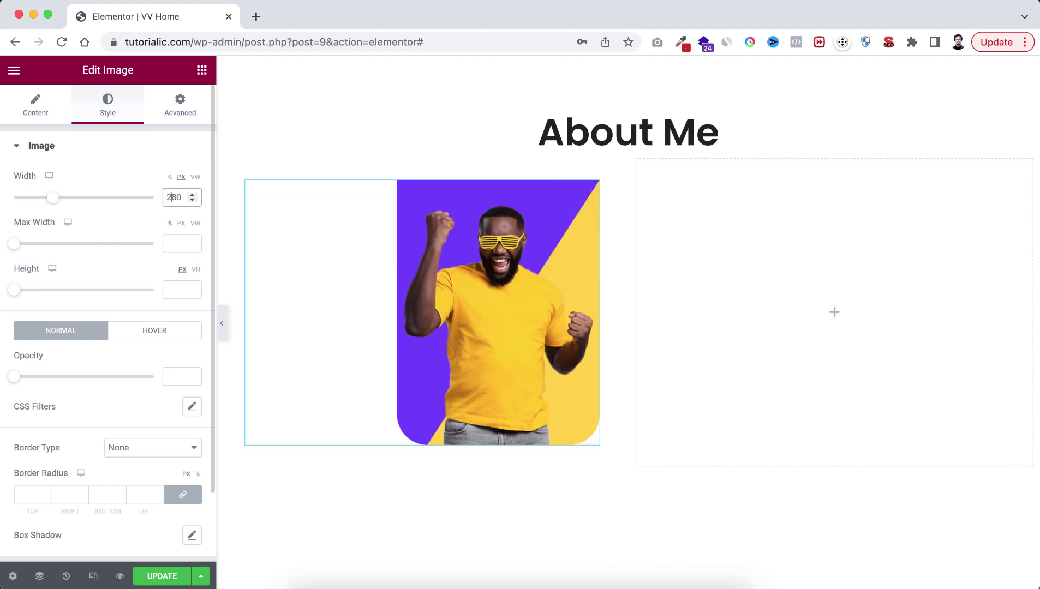
mouse_move(691, 255)
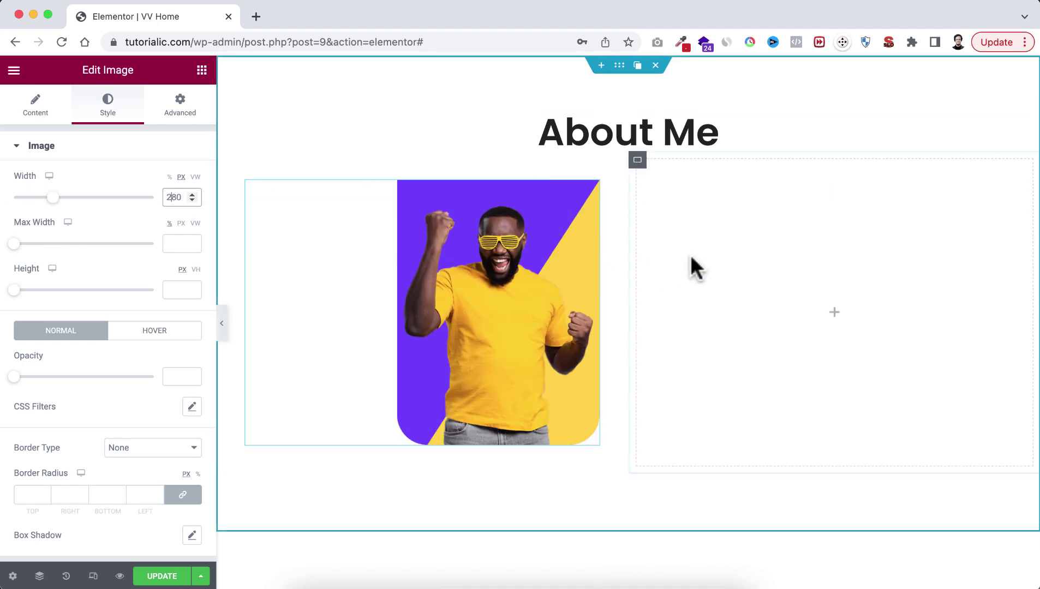
click(637, 161)
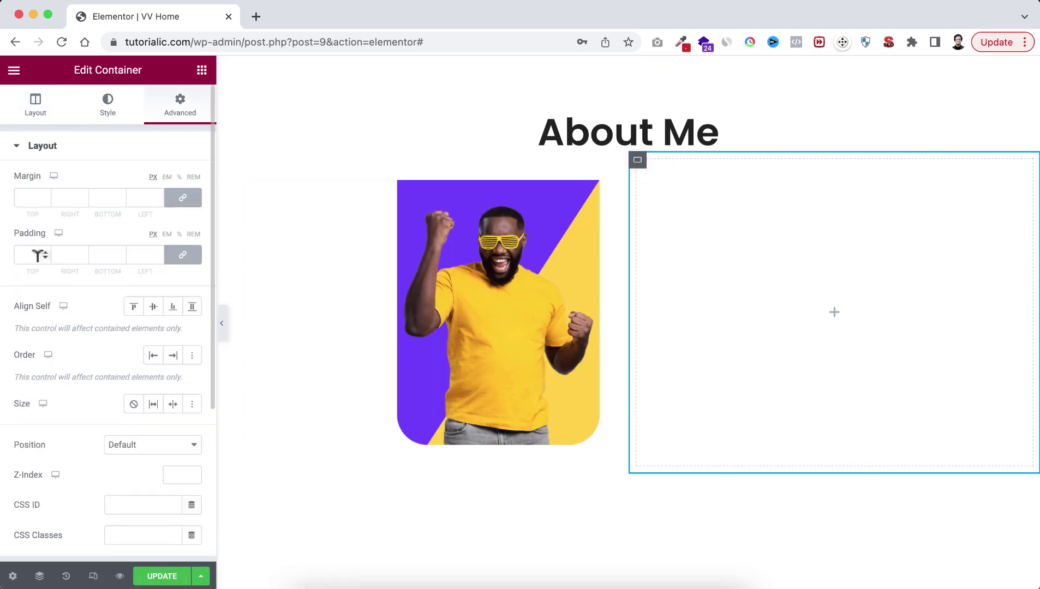
click(33, 251)
text(40)
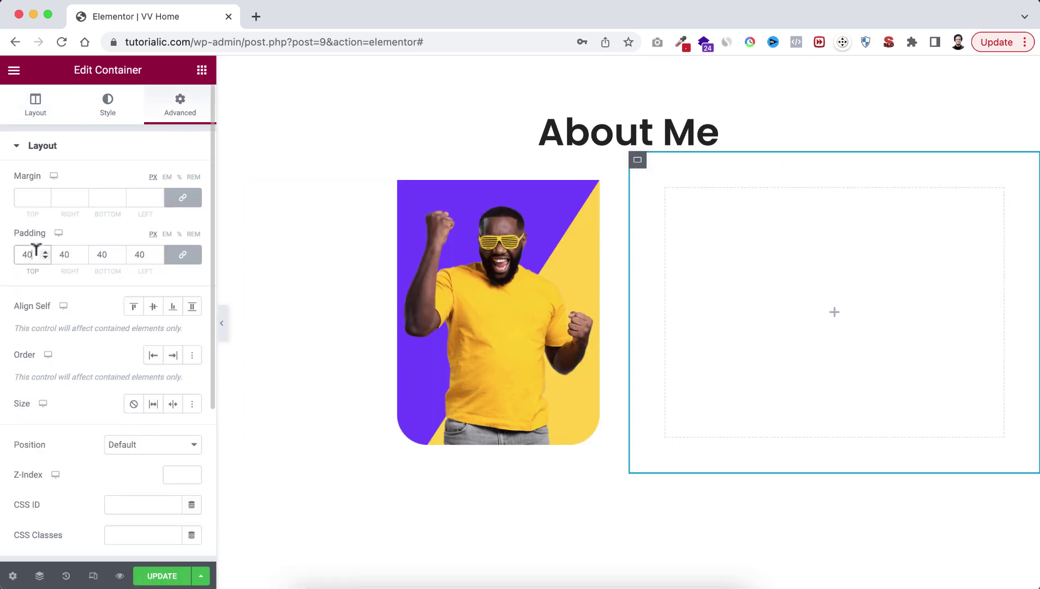
click(183, 255)
key(Tab)
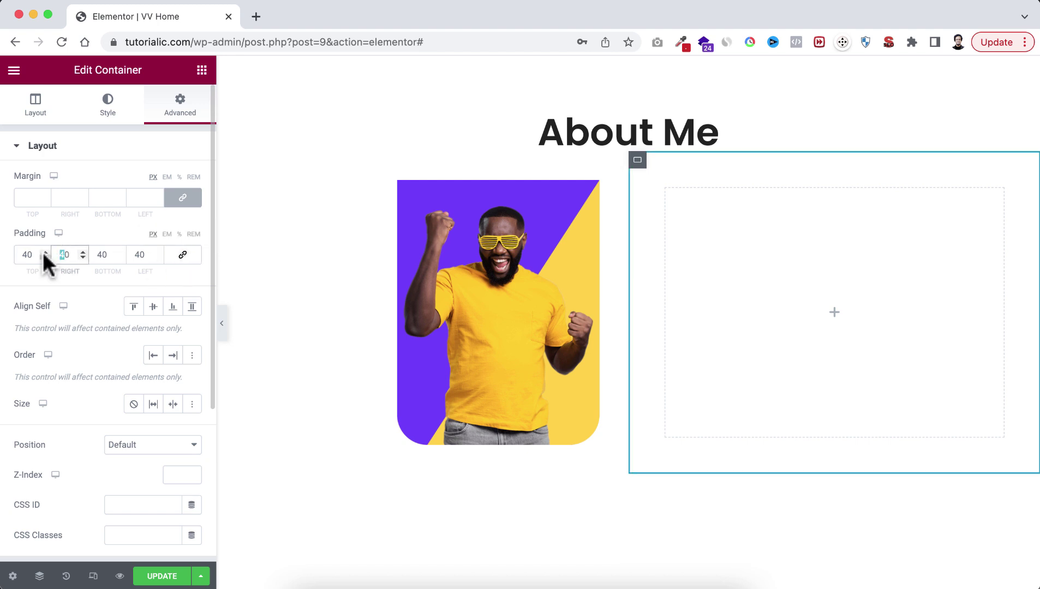
text(16)
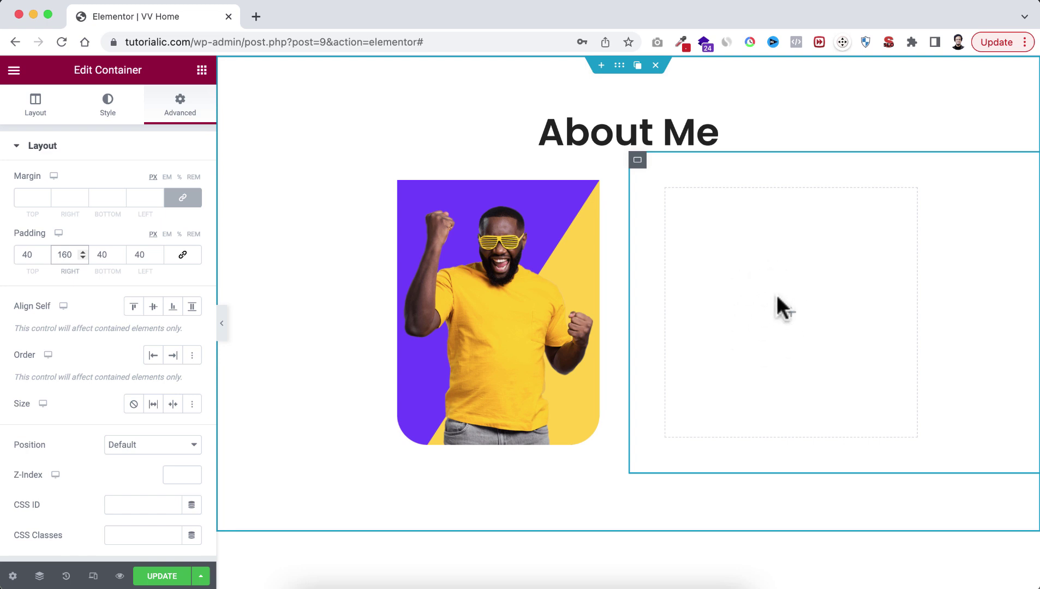
Add an H5 Heading 'Quality Comes first' to the right column.
click(202, 70)
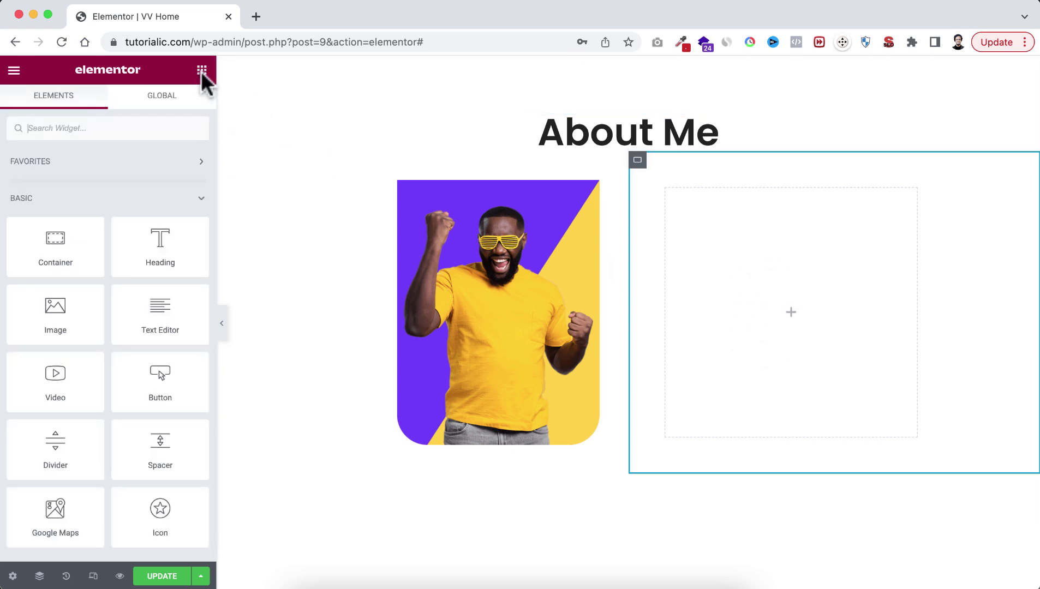
drag(151, 251, 786, 326)
click(124, 356)
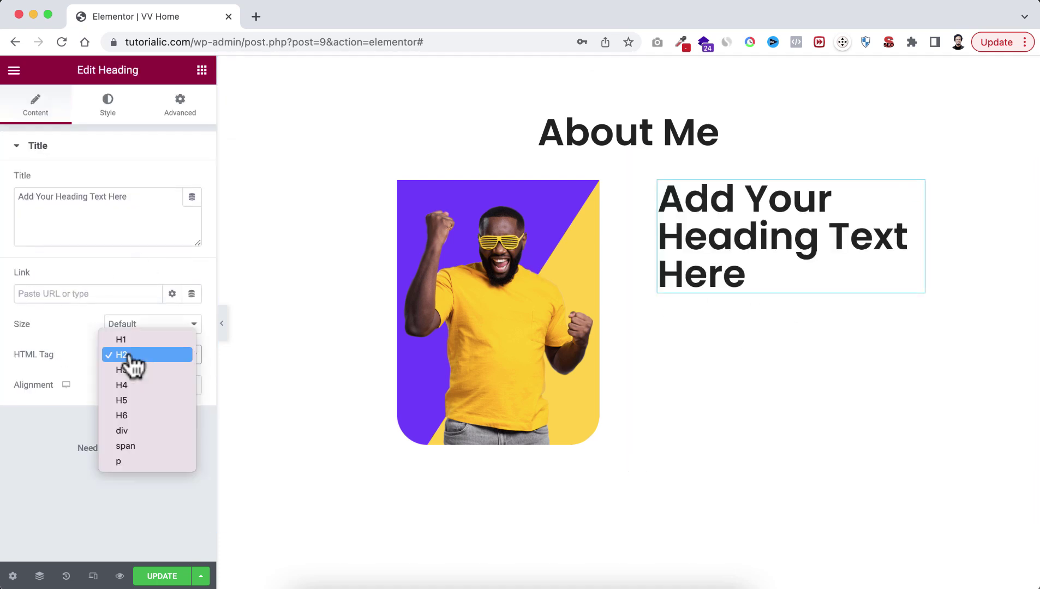
click(127, 402)
triple_click(124, 197)
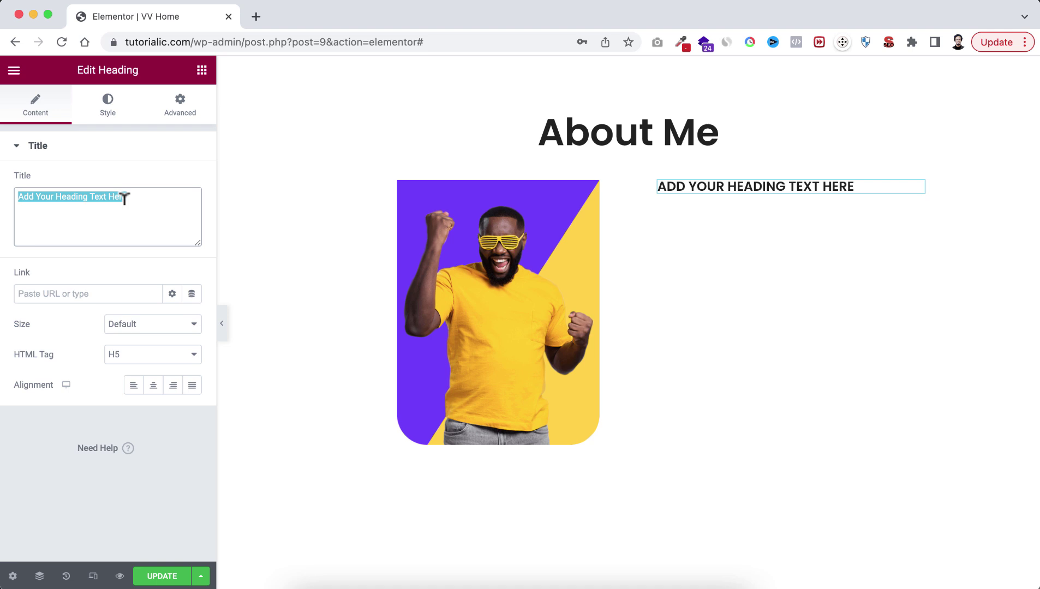
text(W)
key(BackSpace)
text(Qa)
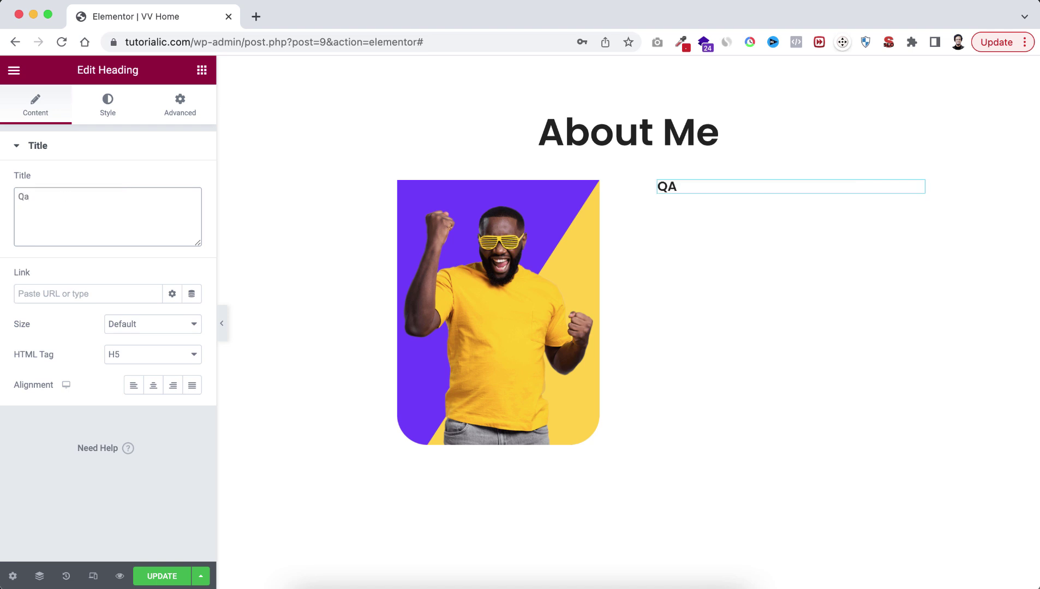
key(BackSpace)
text(uality Comes first)
Add a Text Editor paragraph and a Button below the heading.
click(201, 70)
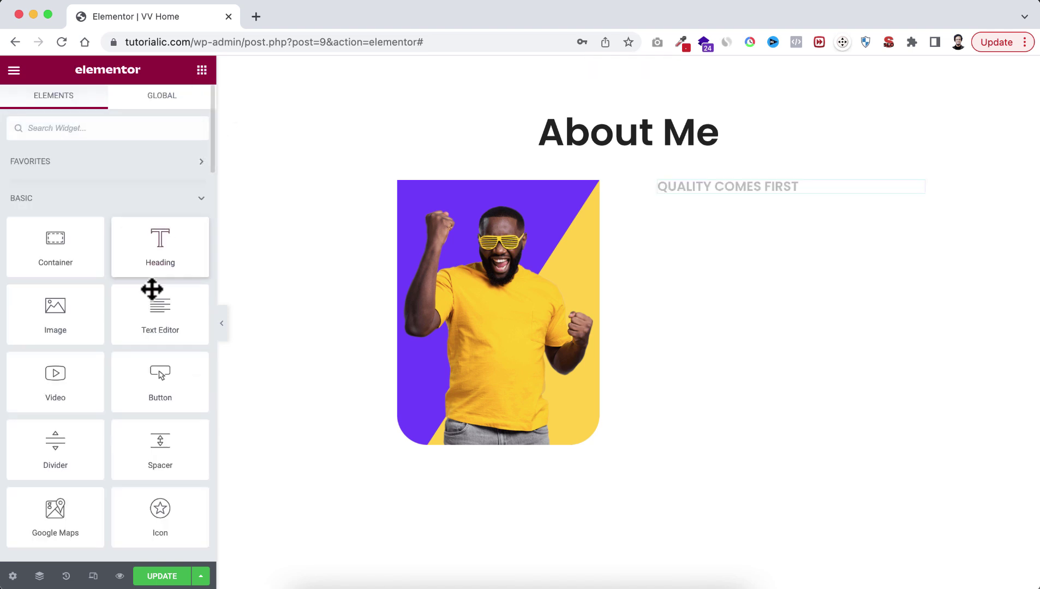
drag(151, 306, 702, 191)
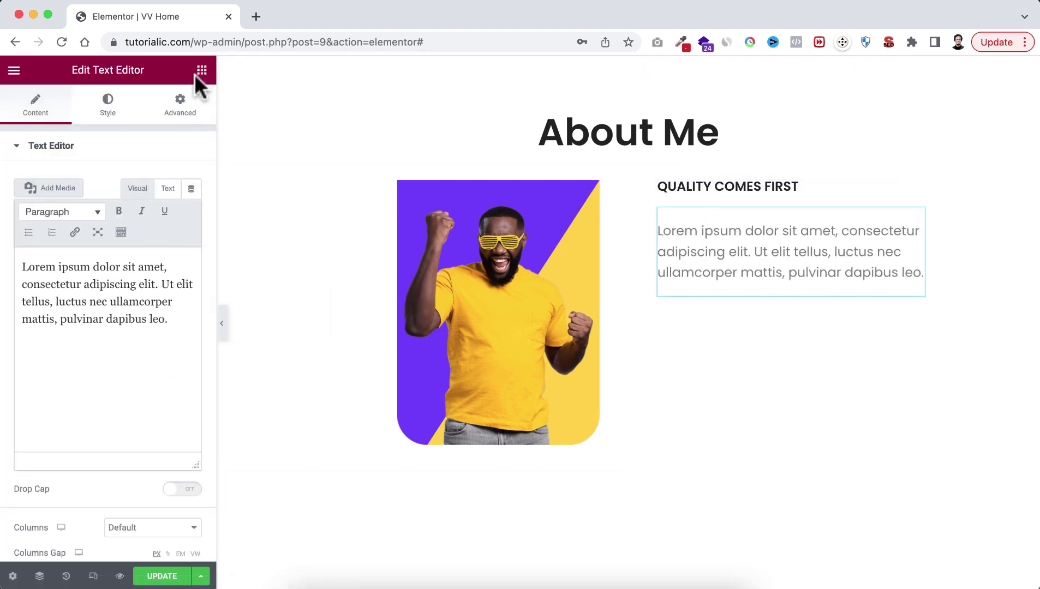
click(199, 72)
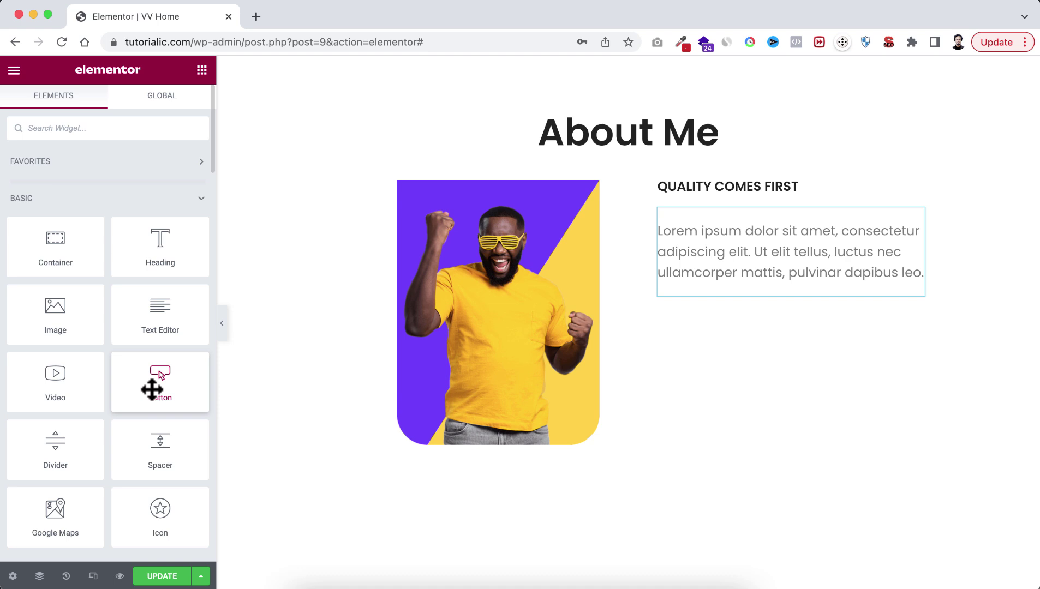
drag(151, 389, 748, 294)
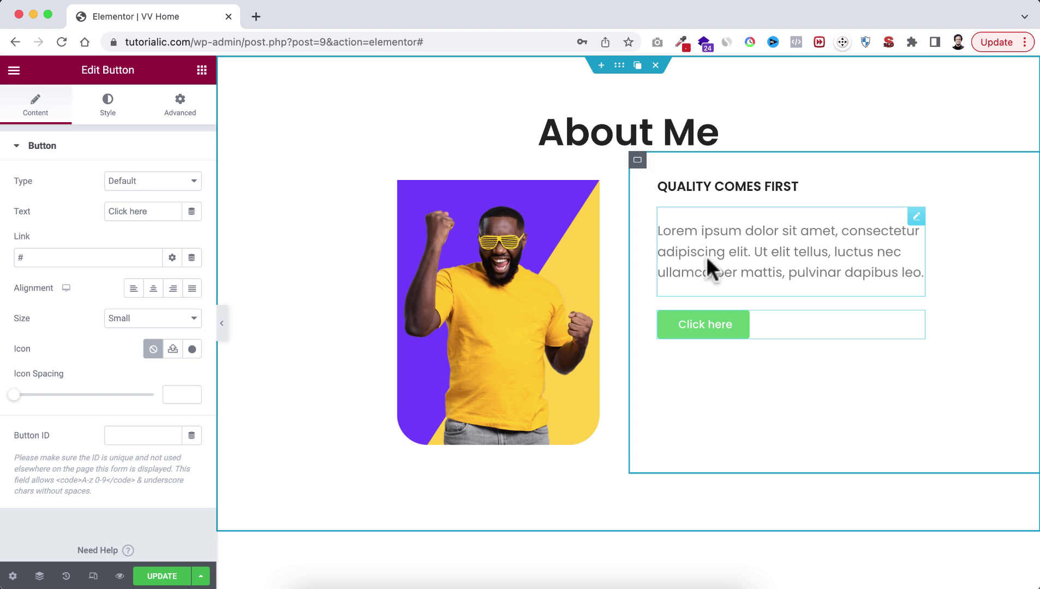
In the right column's Layout > Items, set Elements Gap to 0 and Justify Content to Center.
click(638, 160)
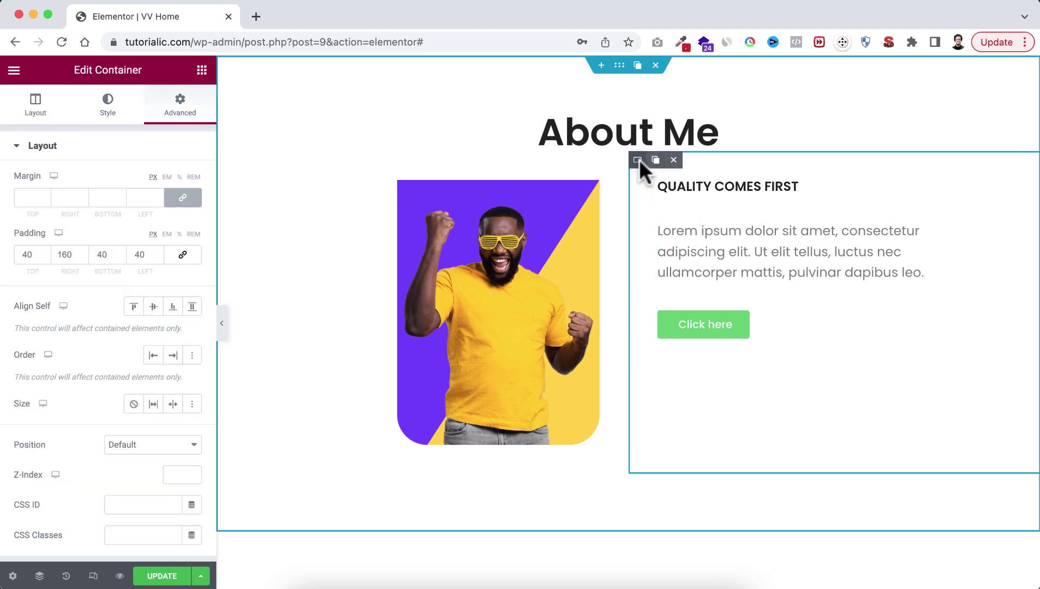
click(39, 109)
click(38, 407)
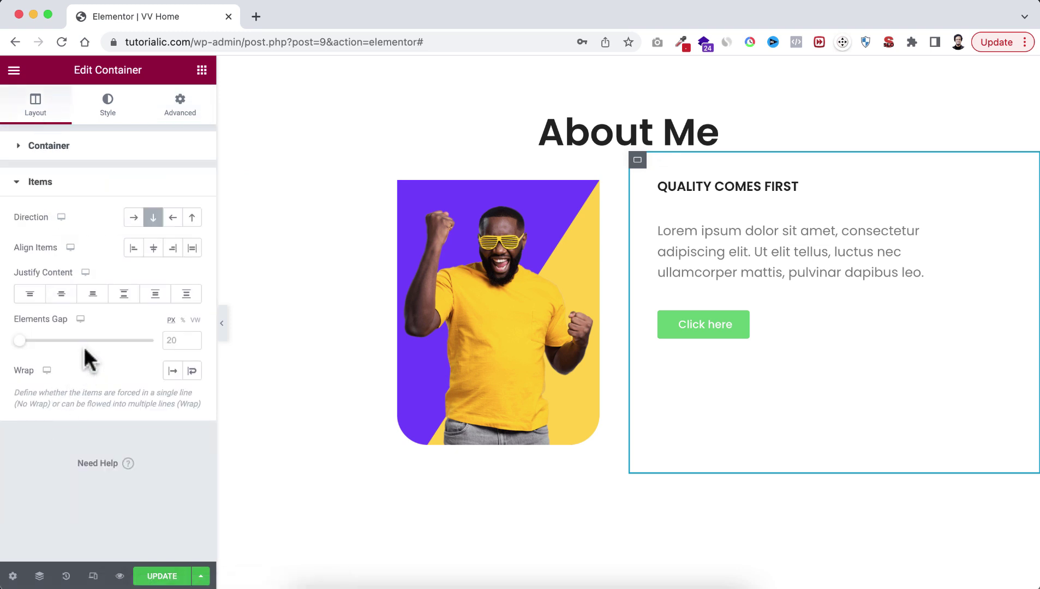
click(171, 334)
text(0)
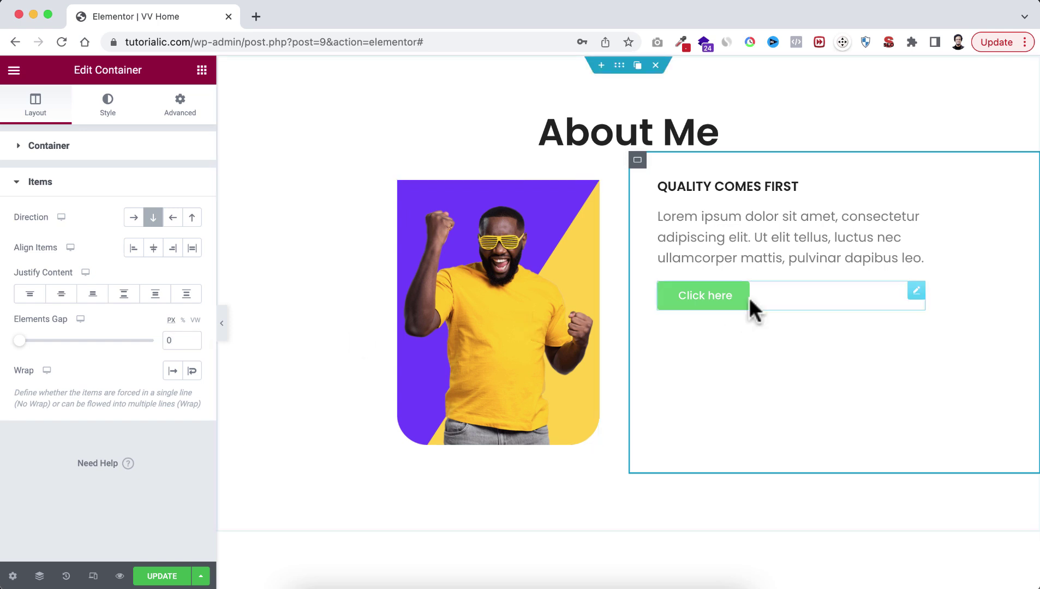
click(62, 295)
click(618, 66)
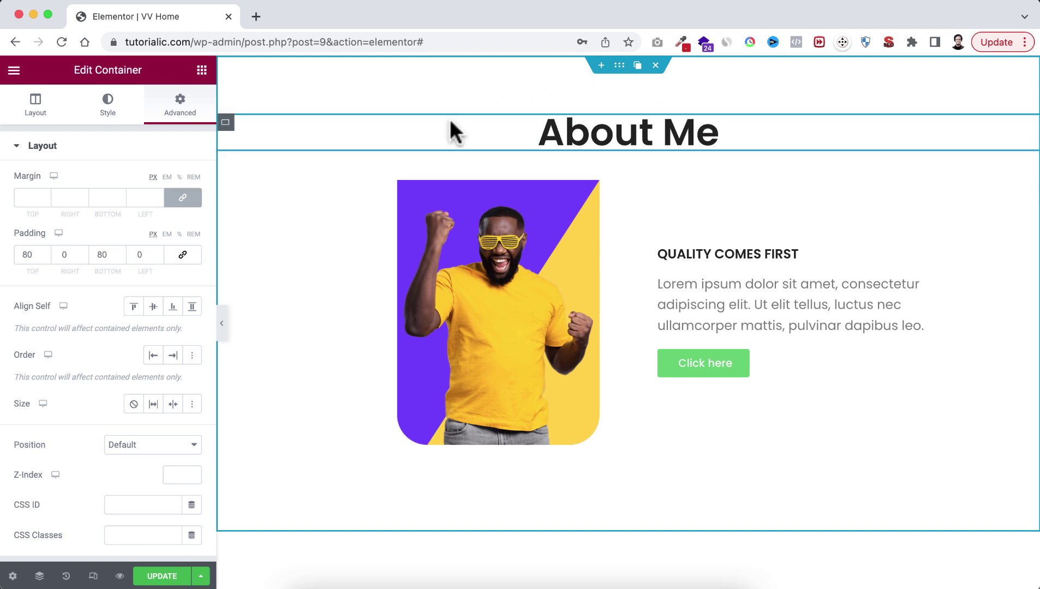
click(35, 109)
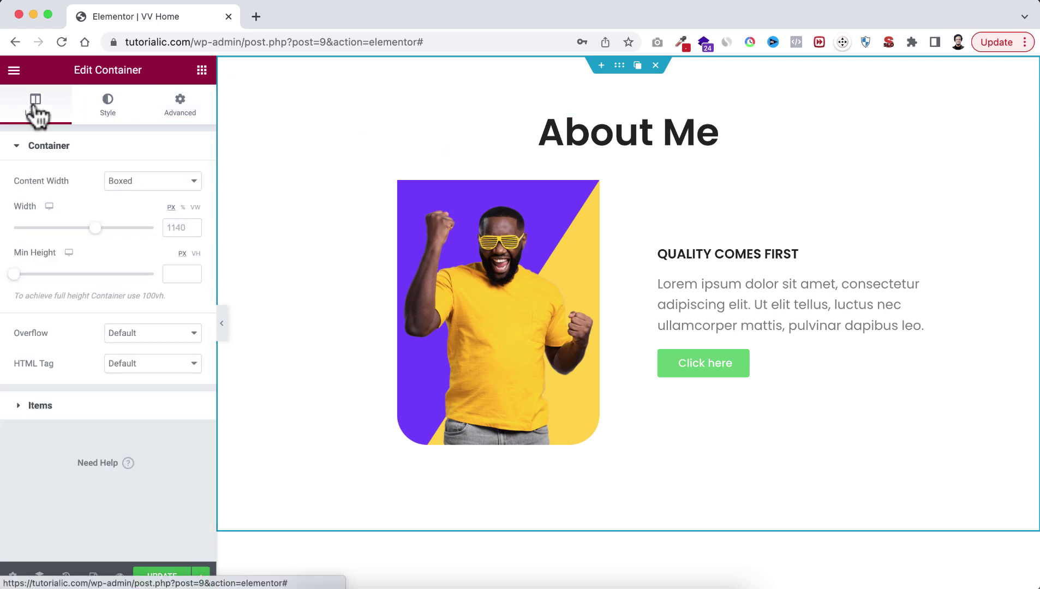
click(43, 405)
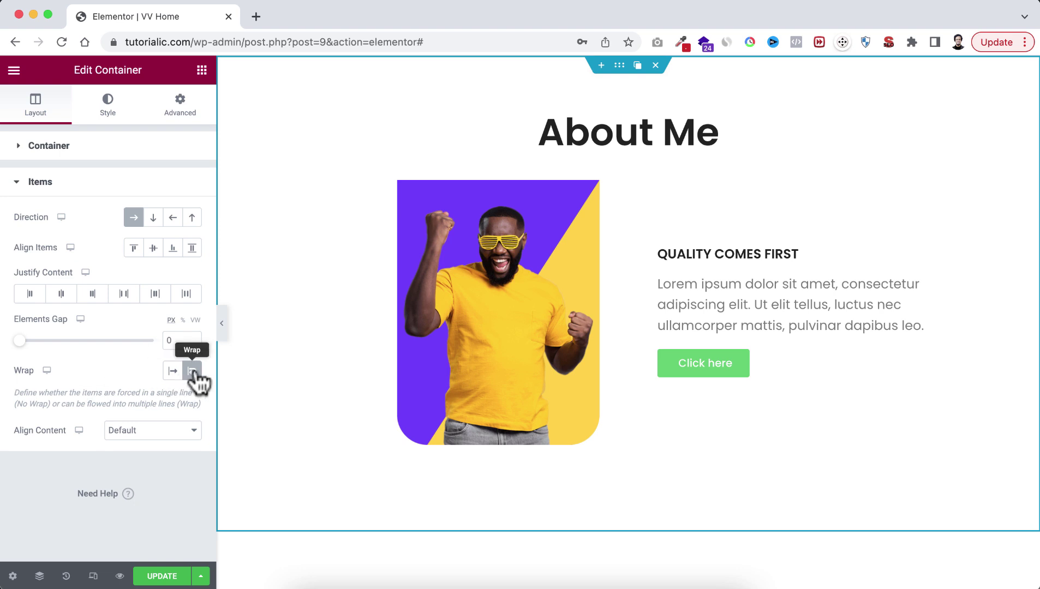
click(172, 372)
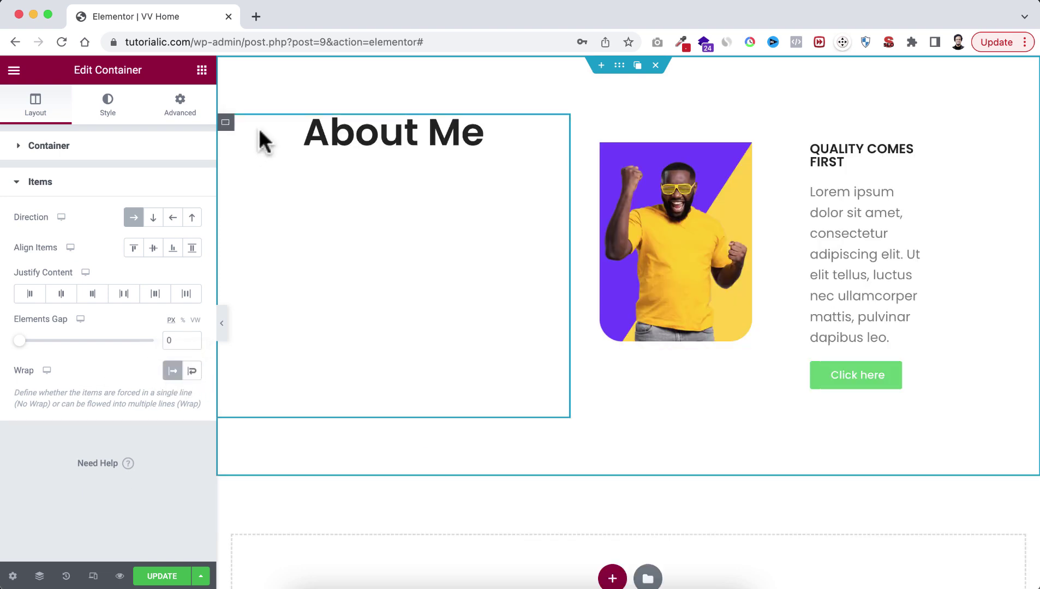
click(226, 125)
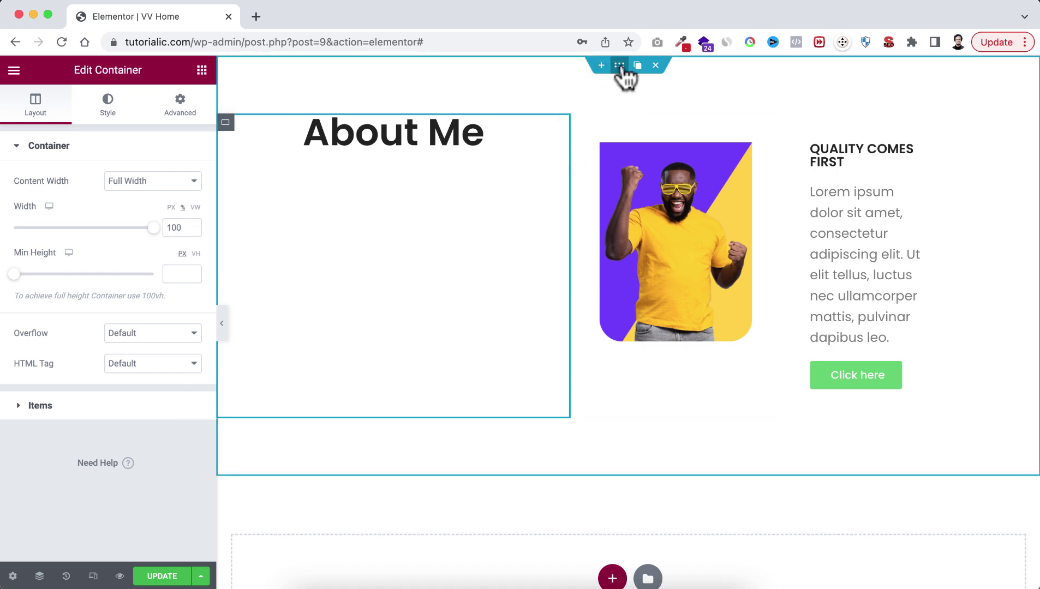
key(ctrl+z)
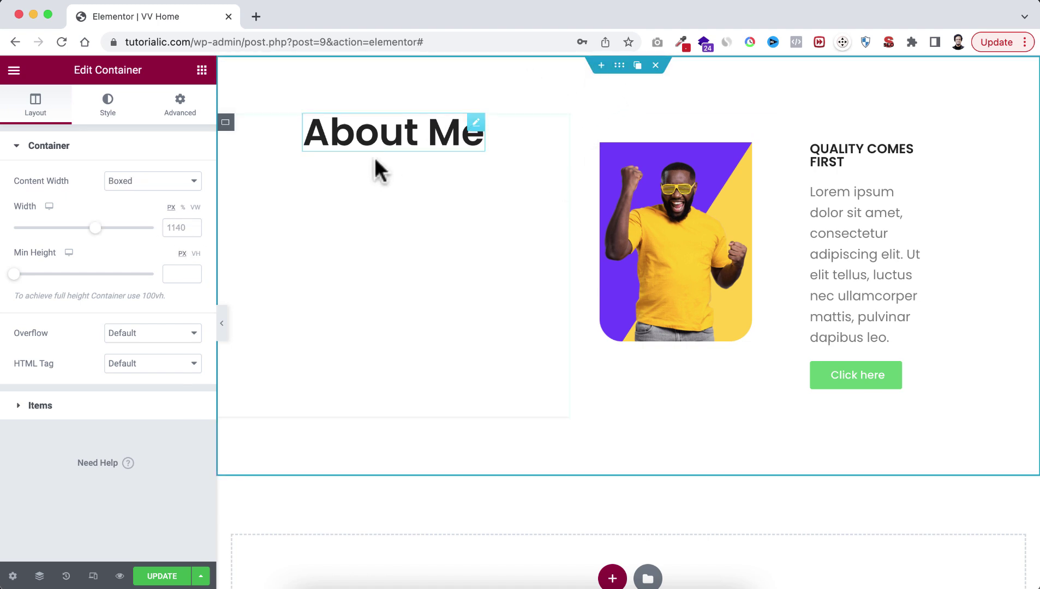
click(110, 414)
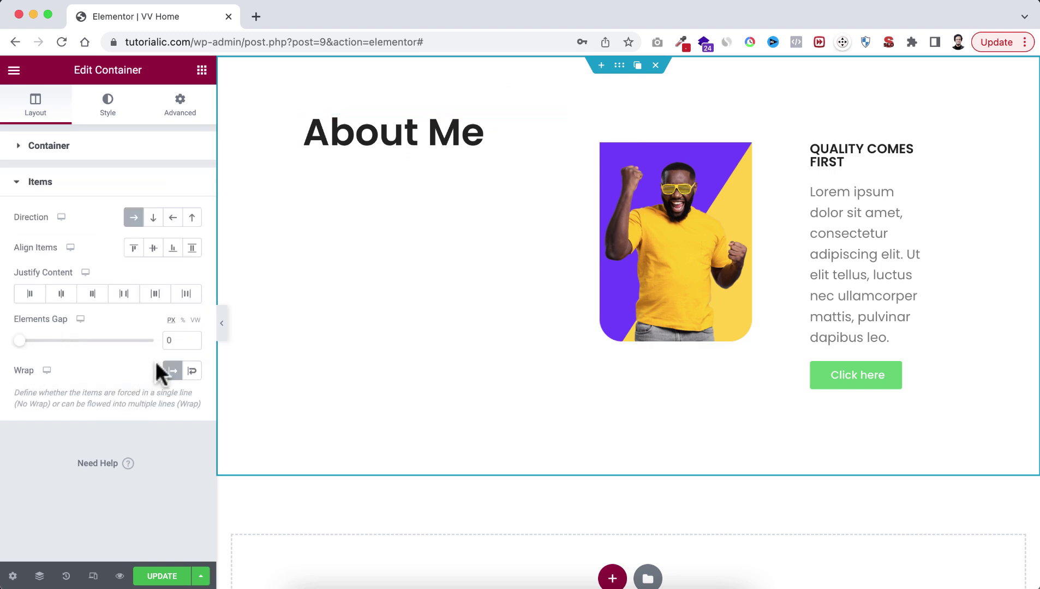
click(192, 371)
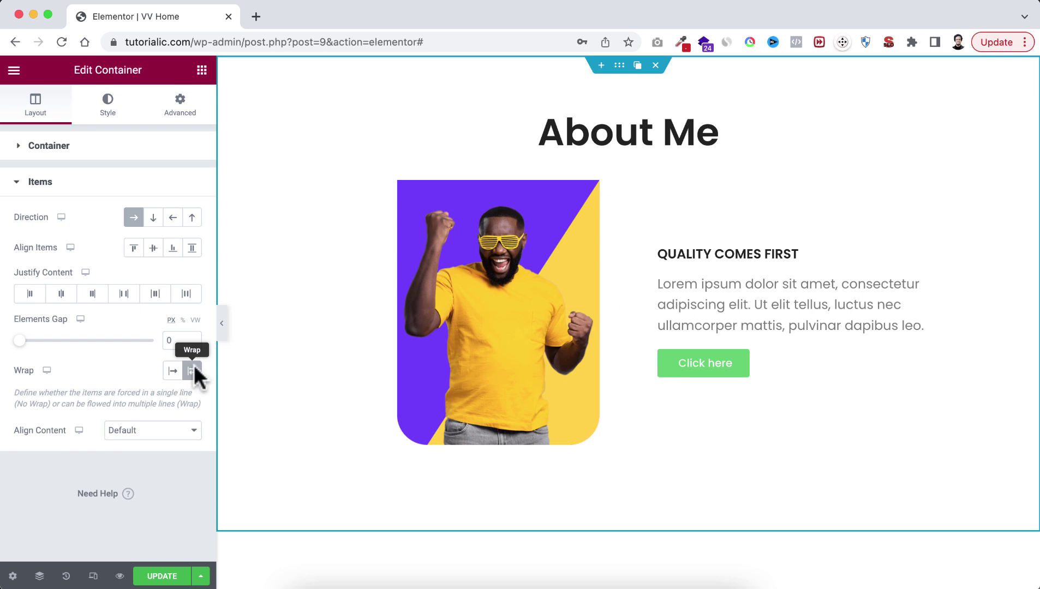